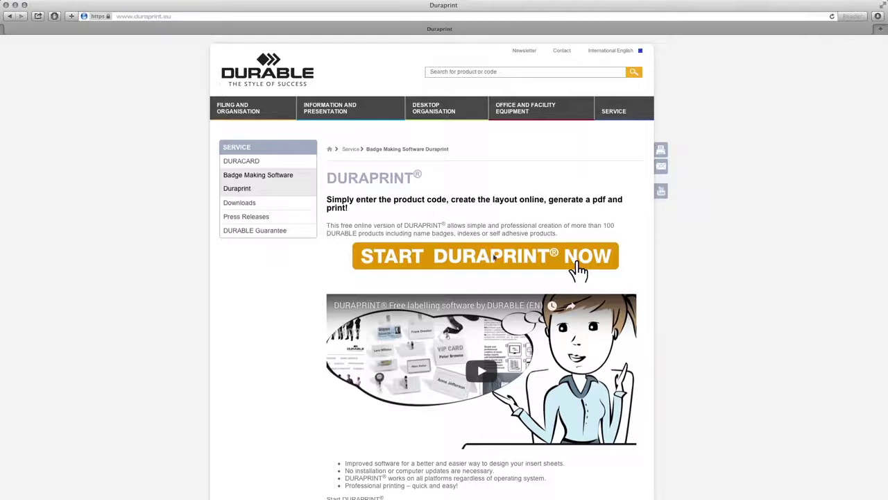
Step: Start Duraprint without registration and select the 86 x 54 mm Identification card from the Duracard, Cards category
{"action": "left_click", "coordinate": [508, 264]}
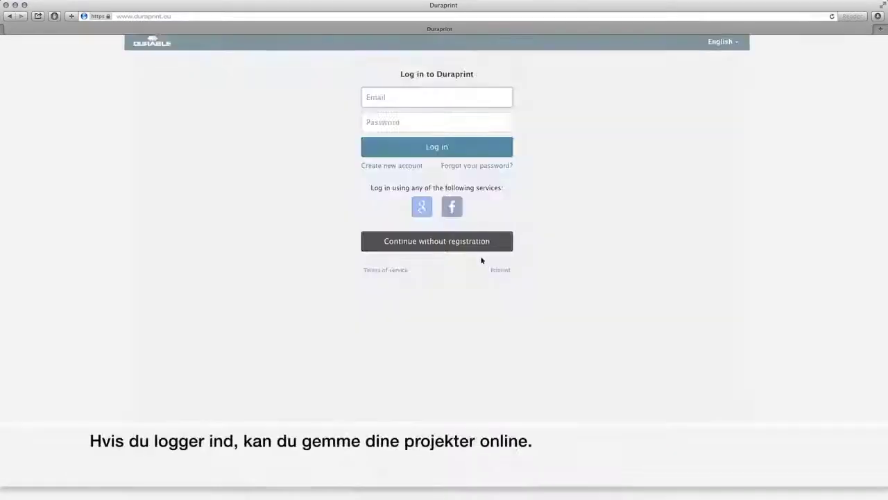
{"action": "left_click", "coordinate": [442, 248]}
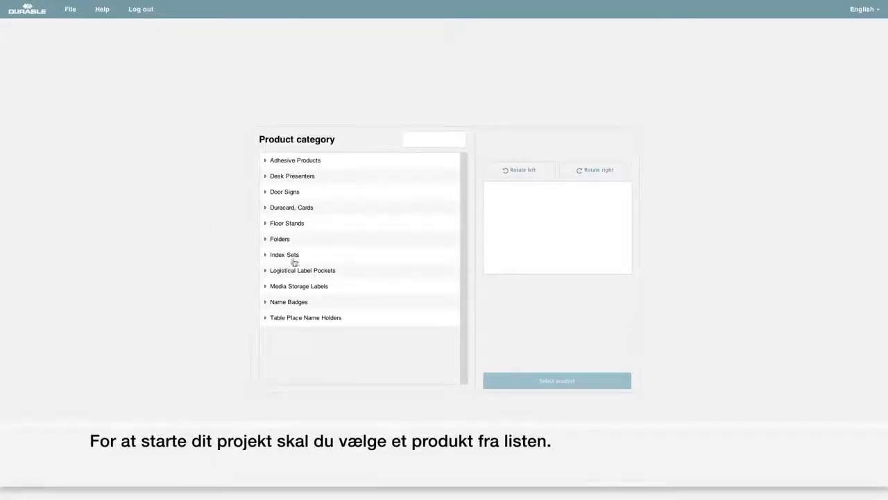
{"action": "left_click", "coordinate": [291, 209]}
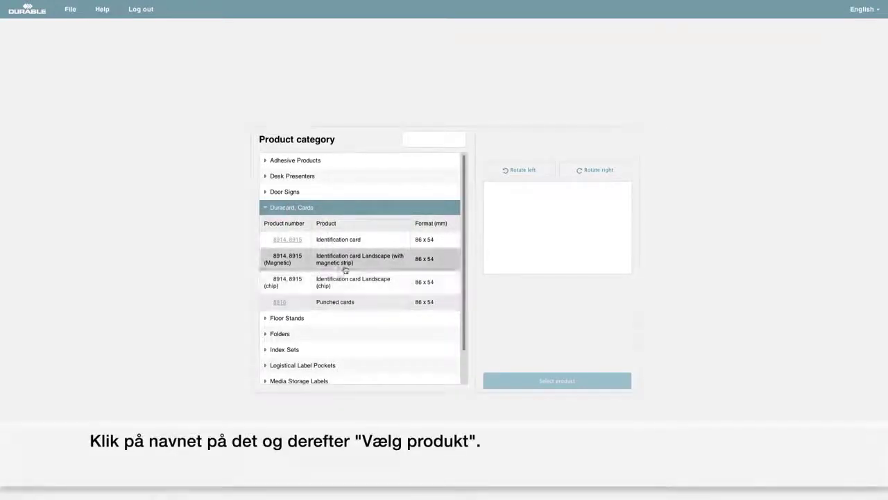
{"action": "left_click", "coordinate": [342, 243]}
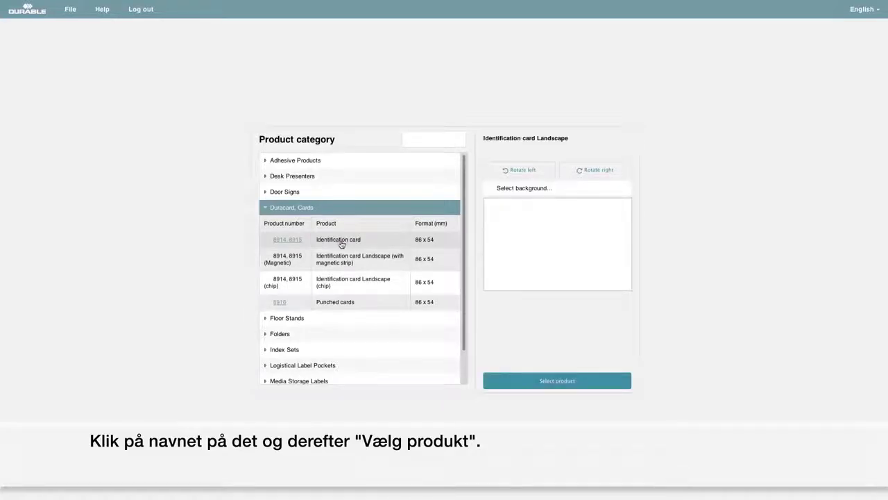
{"action": "left_click", "coordinate": [566, 385]}
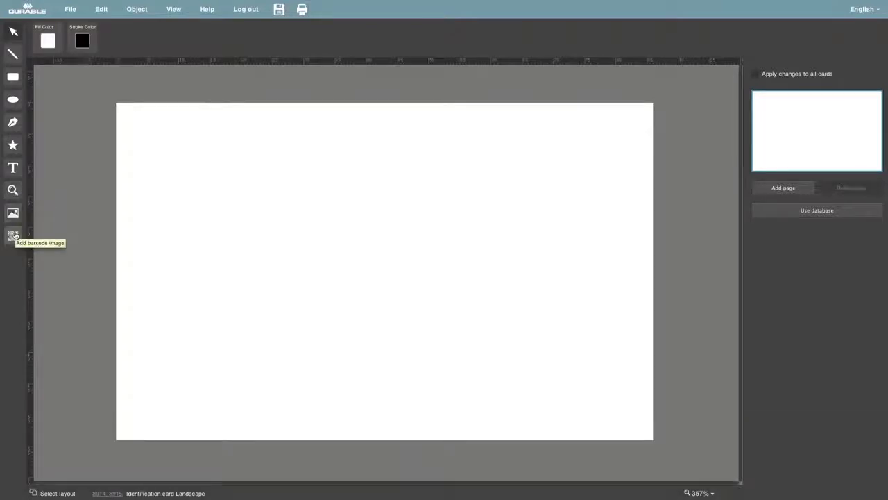
Step: Import Background.jpg from the Cards folder onto the blank card
{"action": "left_click", "coordinate": [18, 215]}
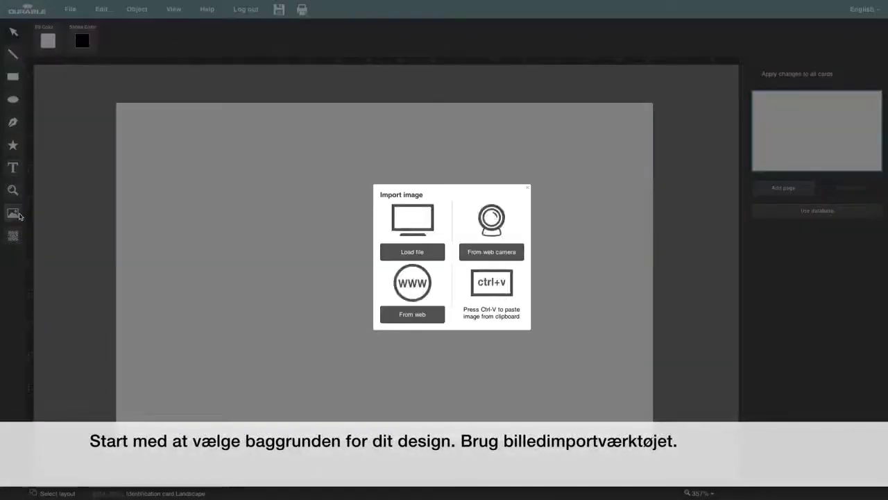
{"action": "left_click", "coordinate": [395, 255]}
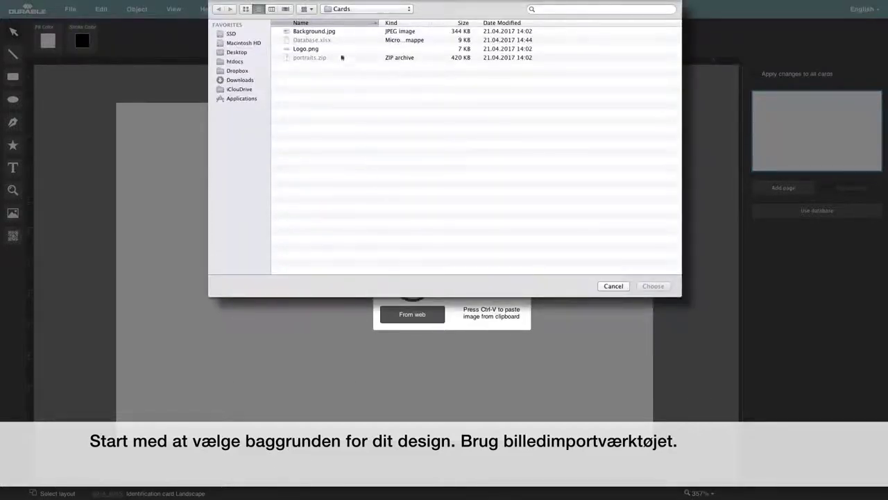
{"action": "left_click", "coordinate": [336, 33]}
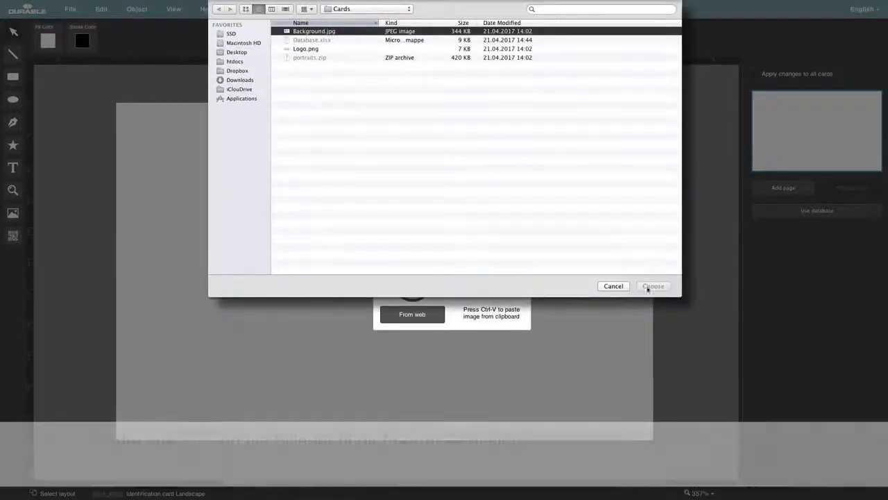
{"action": "left_click", "coordinate": [653, 286]}
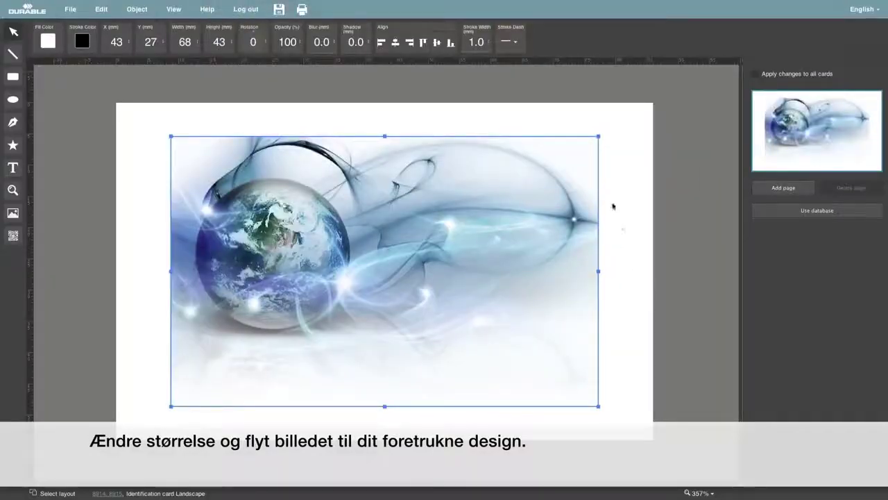
Step: Enlarge the globe background image from two opposite corners so it covers the whole card, and deselect it
{"action": "mouse_move", "coordinate": [605, 134]}
{"action": "left_mouse_down"}
{"action": "mouse_move", "coordinate": [608, 155]}
{"action": "mouse_move", "coordinate": [593, 125]}
{"action": "mouse_move", "coordinate": [599, 135]}
{"action": "left_mouse_up"}
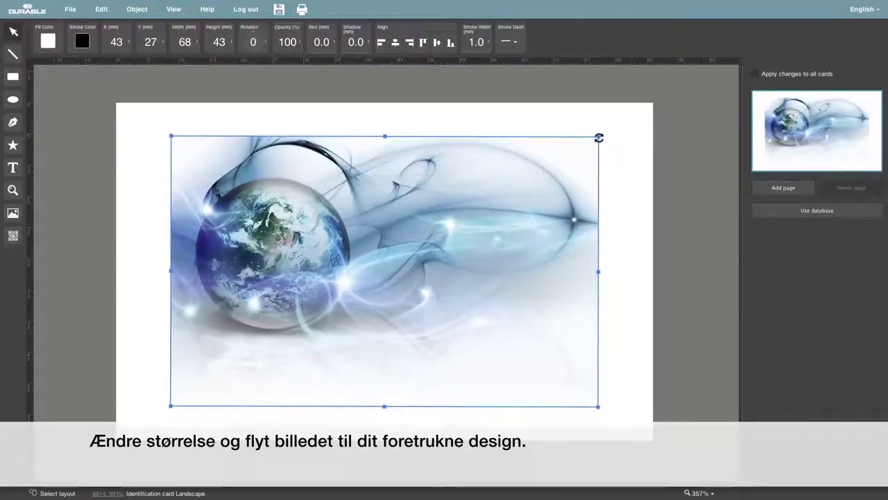
{"action": "left_click_drag", "start_coordinate": [600, 136], "coordinate": [630, 118]}
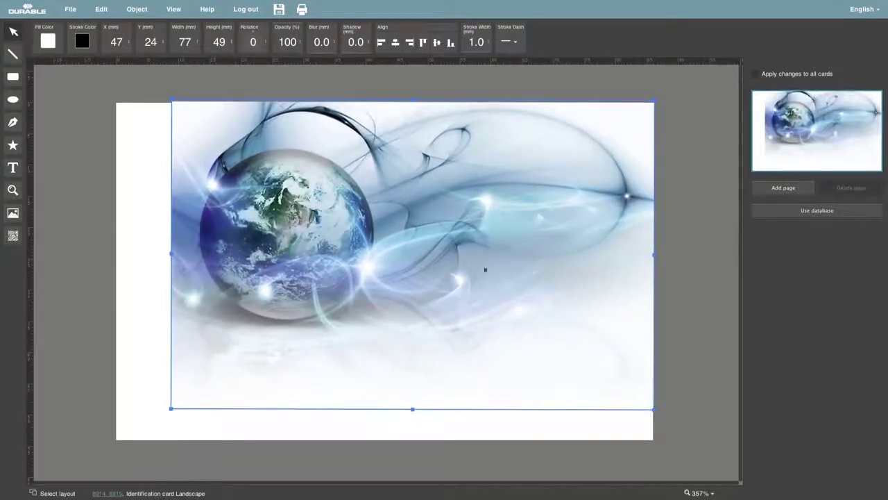
{"action": "left_click_drag", "start_coordinate": [168, 410], "coordinate": [111, 445]}
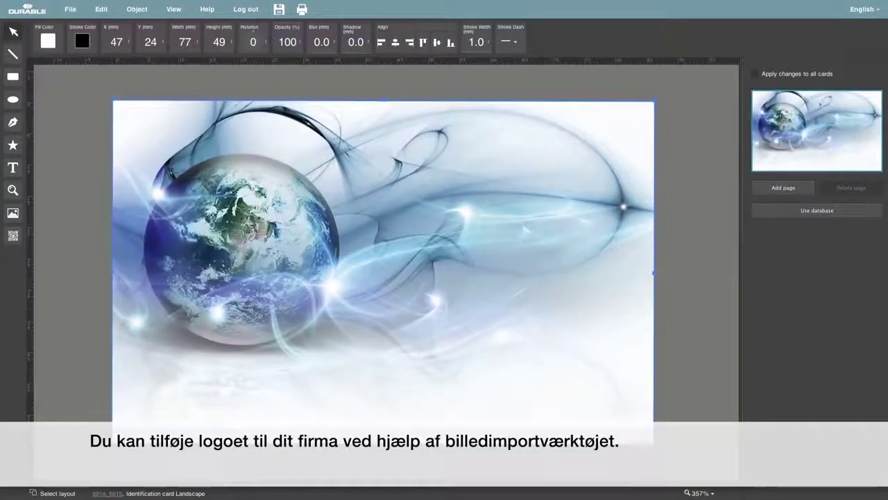
{"action": "key", "text": "Escape"}
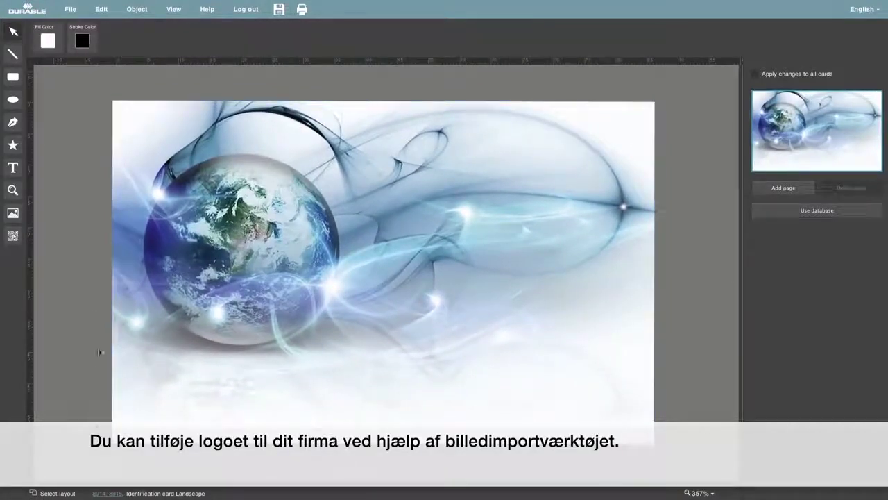
Step: Import the company logo file Logo.png from the Cards folder onto the card
{"action": "left_click", "coordinate": [14, 215]}
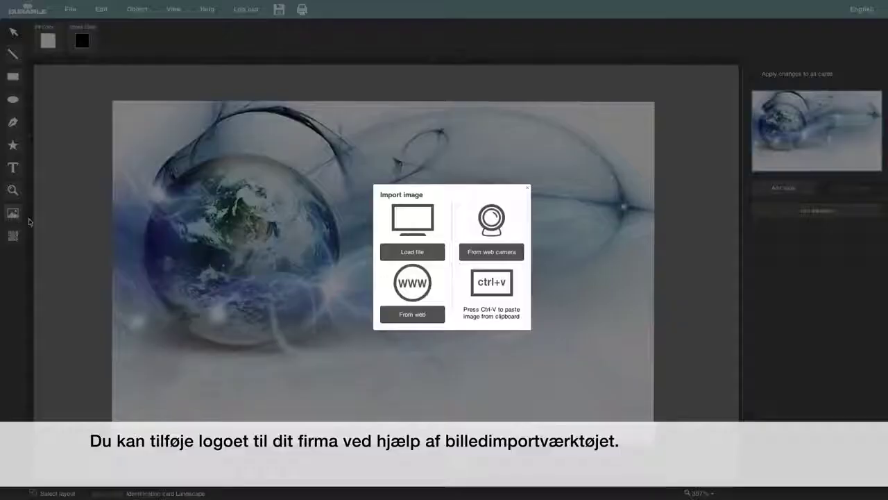
{"action": "left_click", "coordinate": [397, 254]}
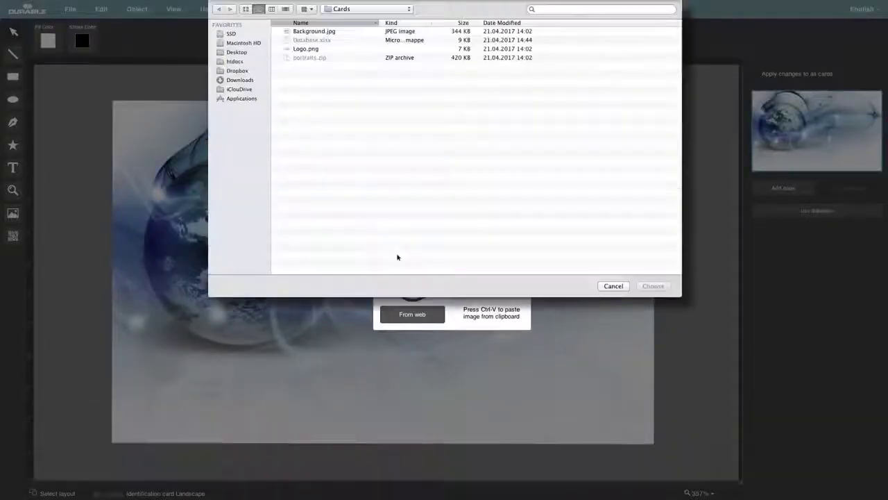
{"action": "left_click", "coordinate": [315, 49]}
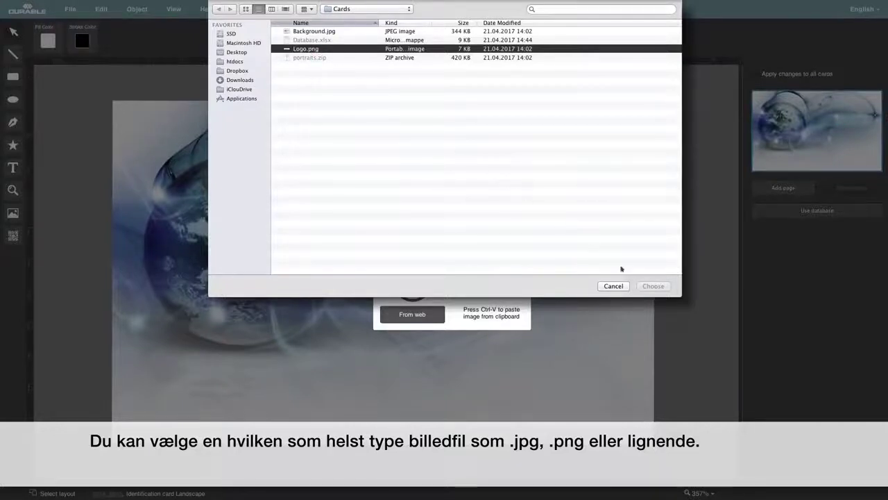
{"action": "left_click", "coordinate": [651, 286]}
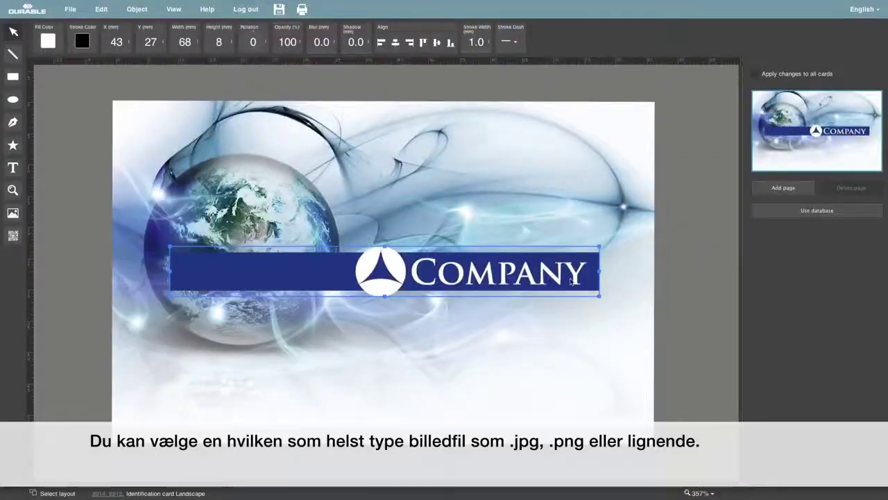
Step: Stretch the Company logo across the full card width near the upper edge, about 87 by 13 mm, centred at about X 42, Y 7 mm
{"action": "left_click_drag", "start_coordinate": [569, 275], "coordinate": [566, 177]}
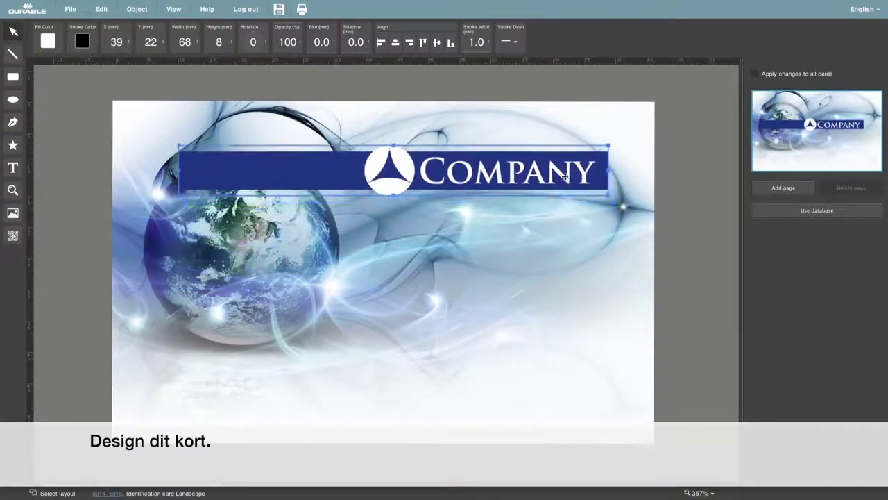
{"action": "left_click_drag", "start_coordinate": [608, 147], "coordinate": [657, 128]}
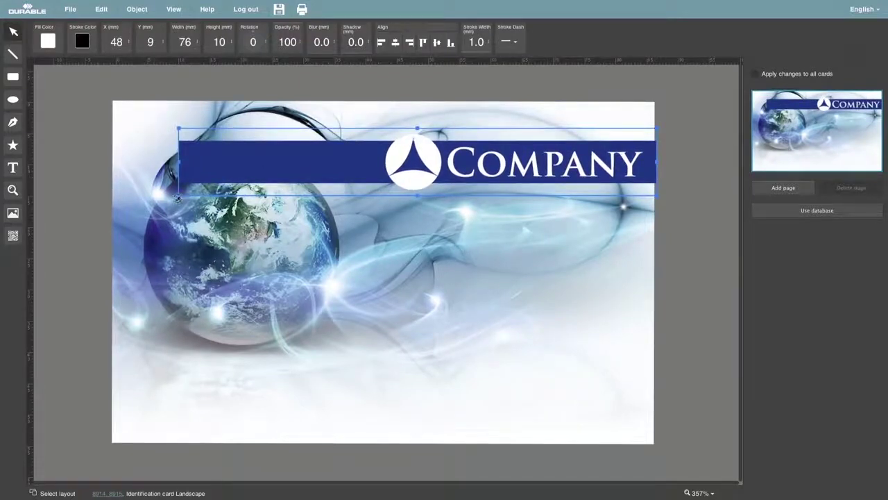
{"action": "left_click_drag", "start_coordinate": [178, 198], "coordinate": [109, 214]}
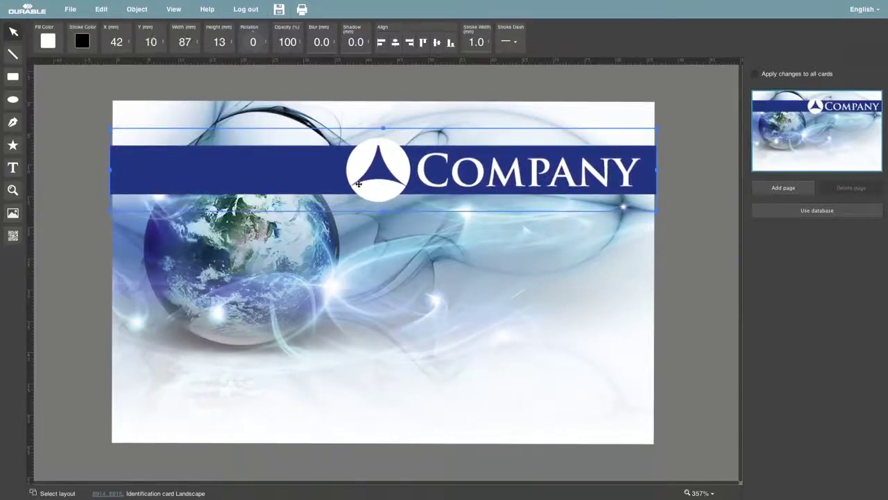
{"action": "left_click_drag", "start_coordinate": [358, 184], "coordinate": [359, 161]}
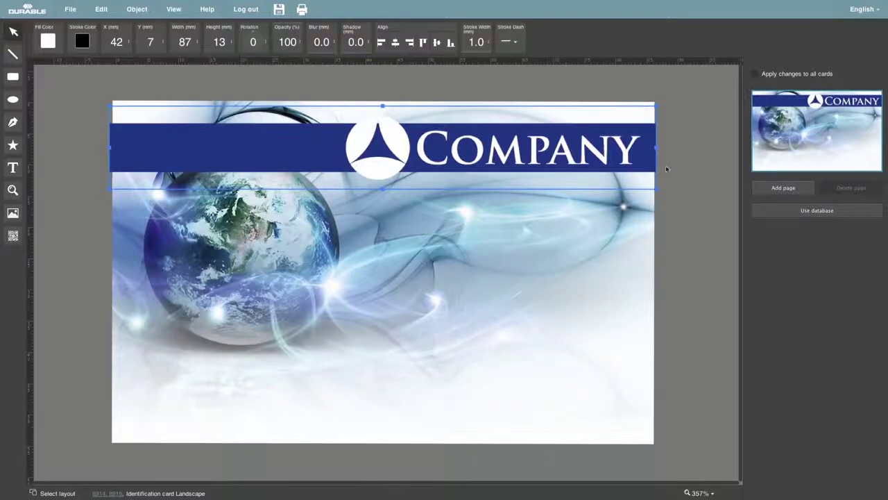
{"action": "left_click", "coordinate": [685, 168]}
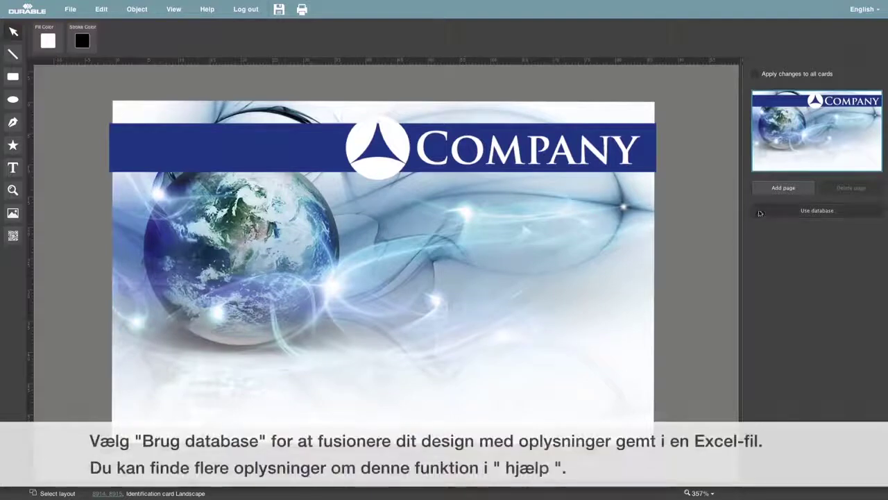
Step: Load Database.xlsx as the data source for the card design
{"action": "left_click", "coordinate": [791, 210]}
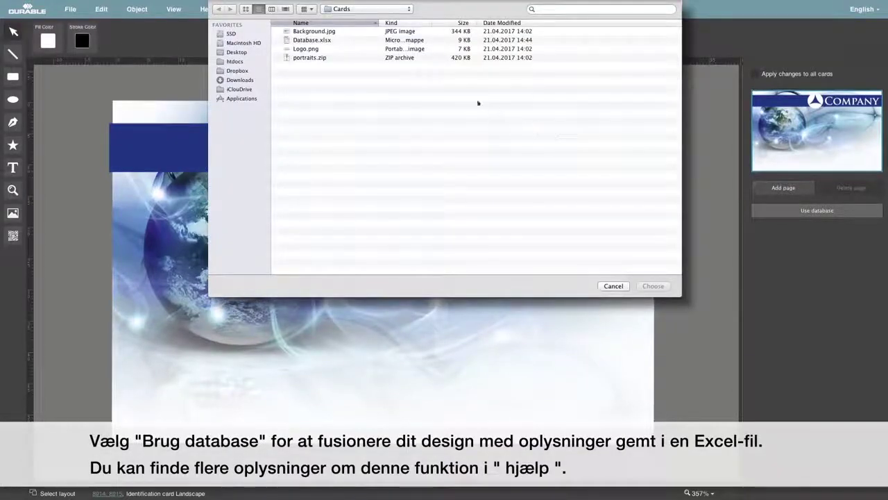
{"action": "left_click", "coordinate": [326, 40]}
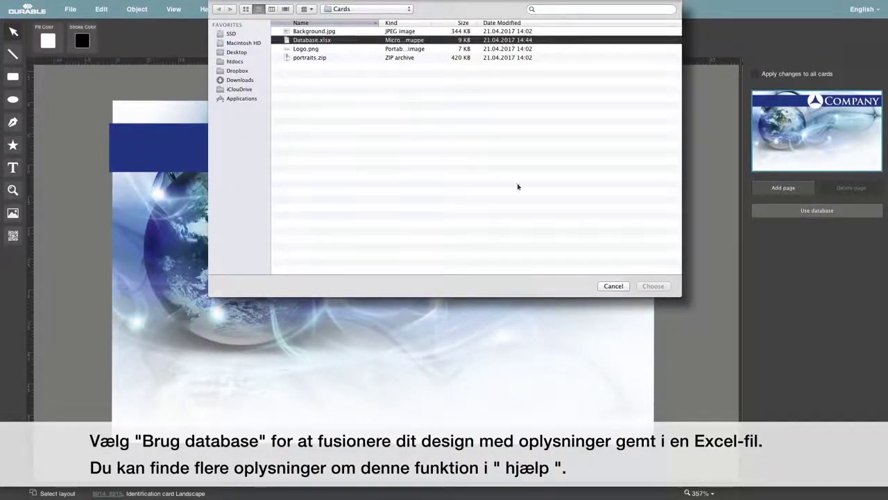
{"action": "left_click", "coordinate": [653, 285]}
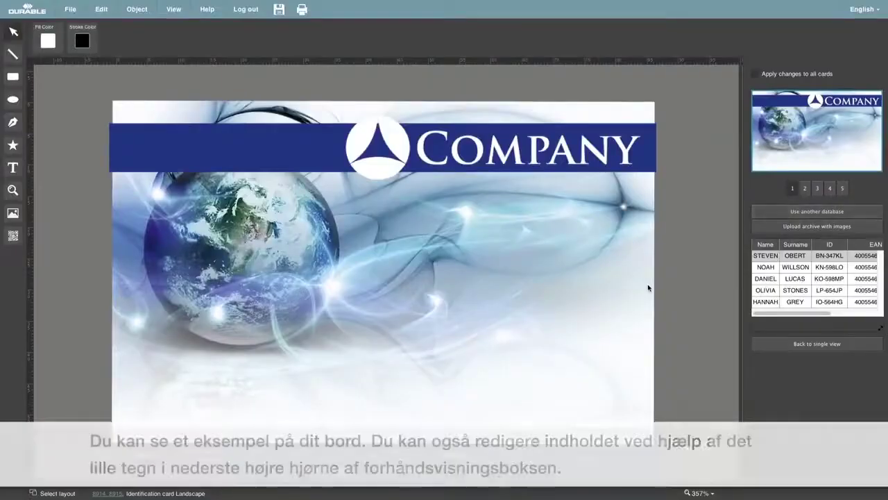
Step: Merge the Name and Surname columns of the database table
{"action": "mouse_move", "coordinate": [763, 314]}
{"action": "left_mouse_down"}
{"action": "mouse_move", "coordinate": [819, 313]}
{"action": "mouse_move", "coordinate": [769, 313]}
{"action": "left_mouse_up"}
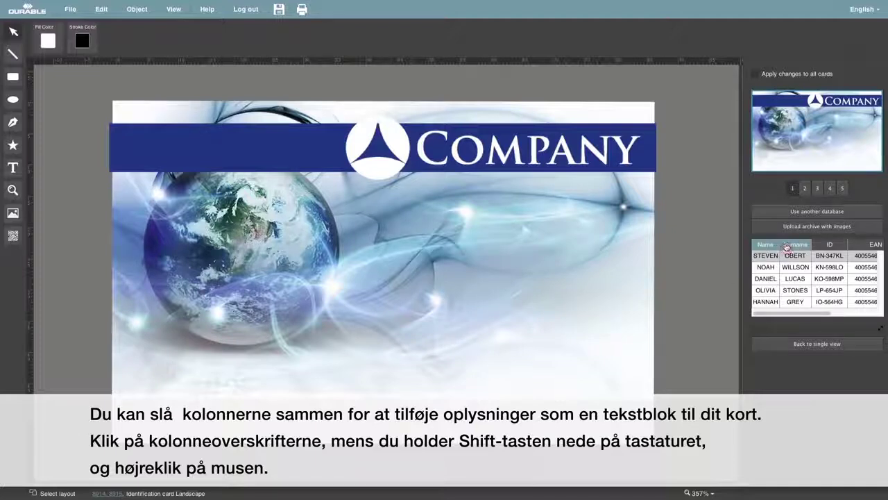
{"action": "right_click", "coordinate": [787, 247]}
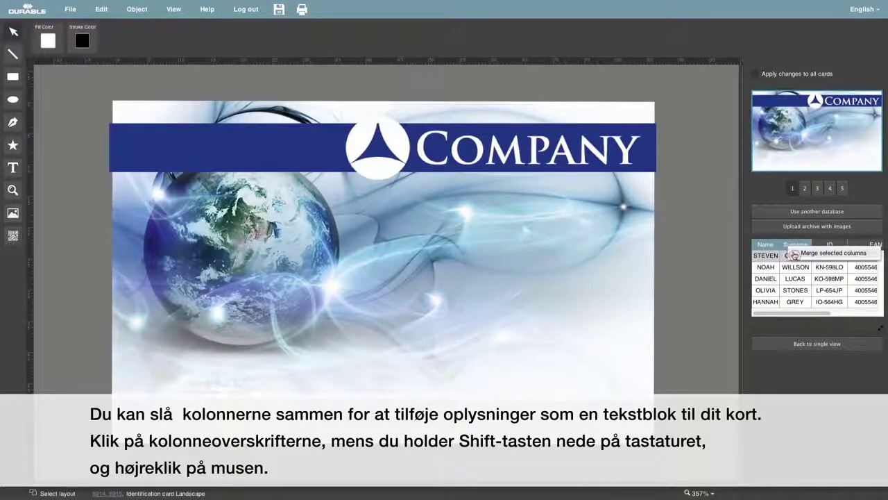
{"action": "left_click", "coordinate": [794, 254]}
Step: Place the merged Name Surname column on the card below the globe, at about X 47, Y 42 mm
{"action": "left_click_drag", "start_coordinate": [792, 313], "coordinate": [855, 313]}
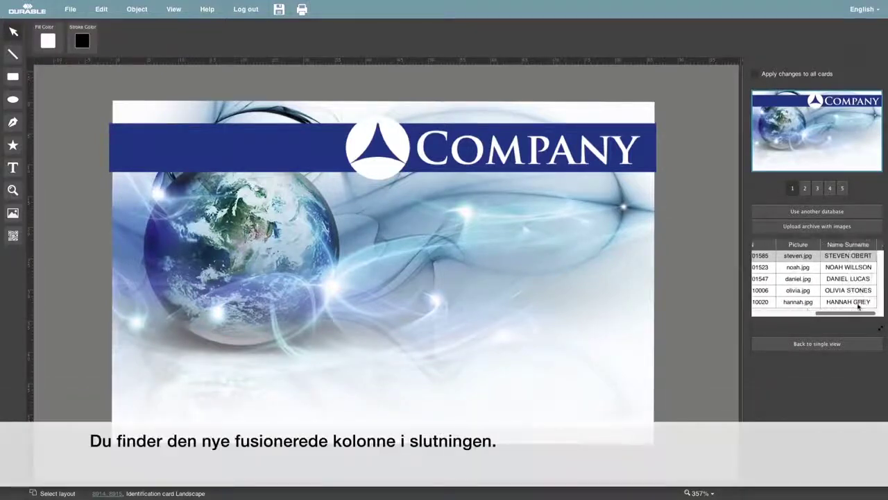
{"action": "left_click_drag", "start_coordinate": [846, 243], "coordinate": [437, 345]}
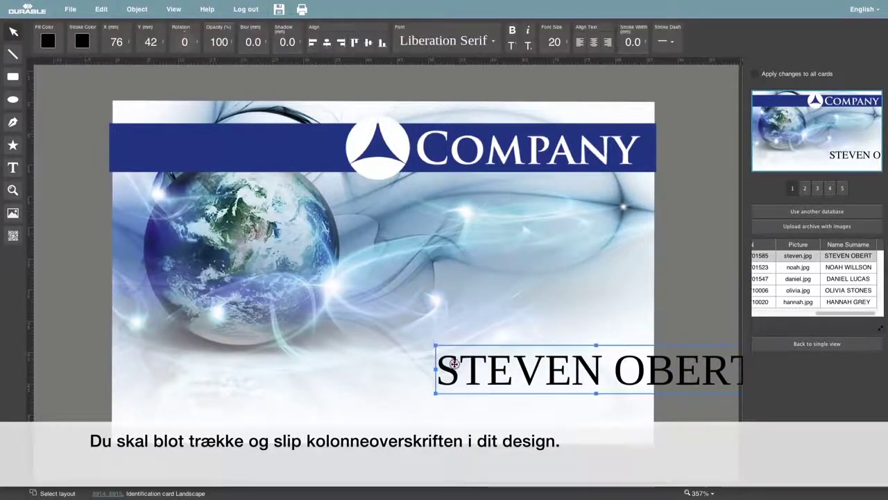
{"action": "left_click_drag", "start_coordinate": [454, 364], "coordinate": [270, 361]}
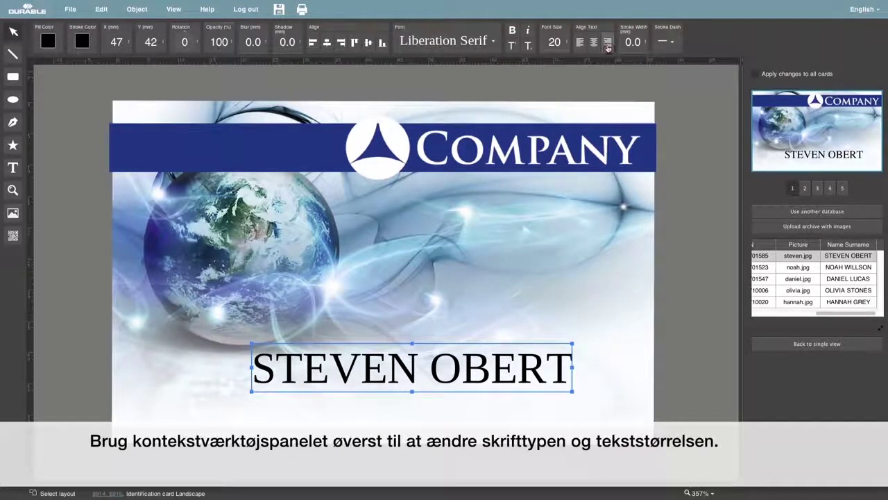
Step: Format the full-name text as right-aligned bold Arimo and resize its box to fit the name on a single line
{"action": "left_click", "coordinate": [493, 42]}
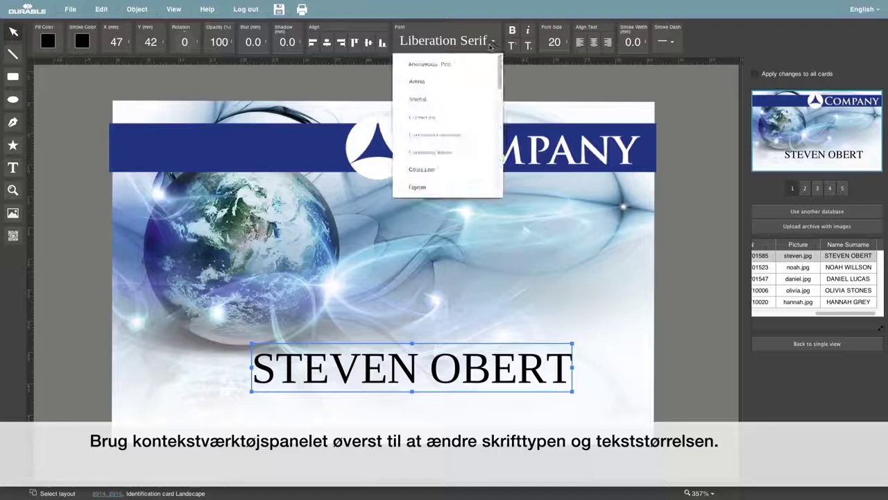
{"action": "left_click", "coordinate": [441, 82]}
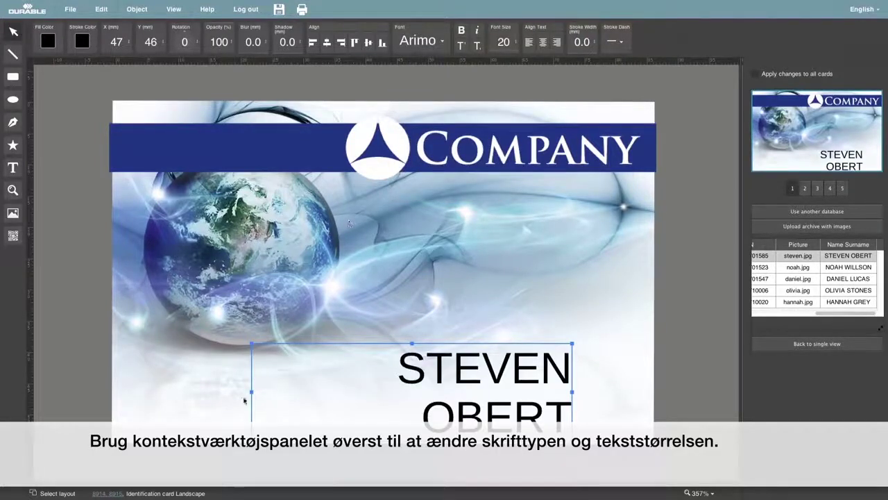
{"action": "left_click_drag", "start_coordinate": [251, 392], "coordinate": [214, 391]}
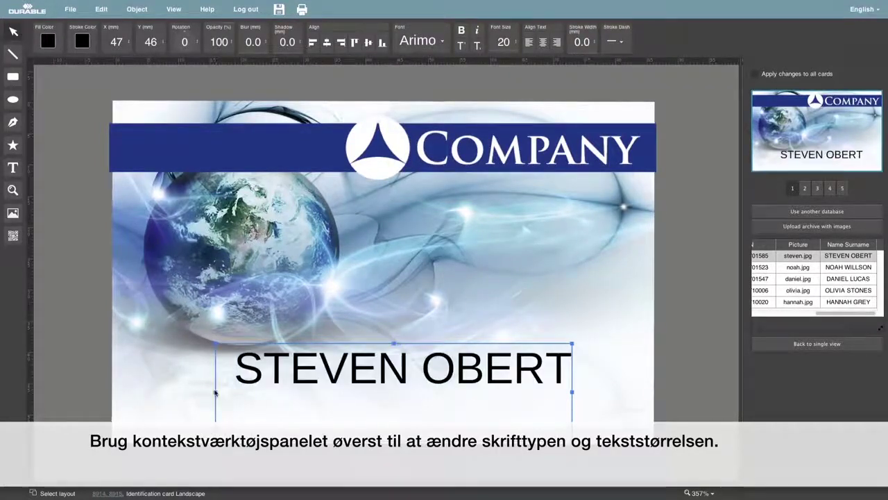
{"action": "left_click_drag", "start_coordinate": [394, 429], "coordinate": [395, 391]}
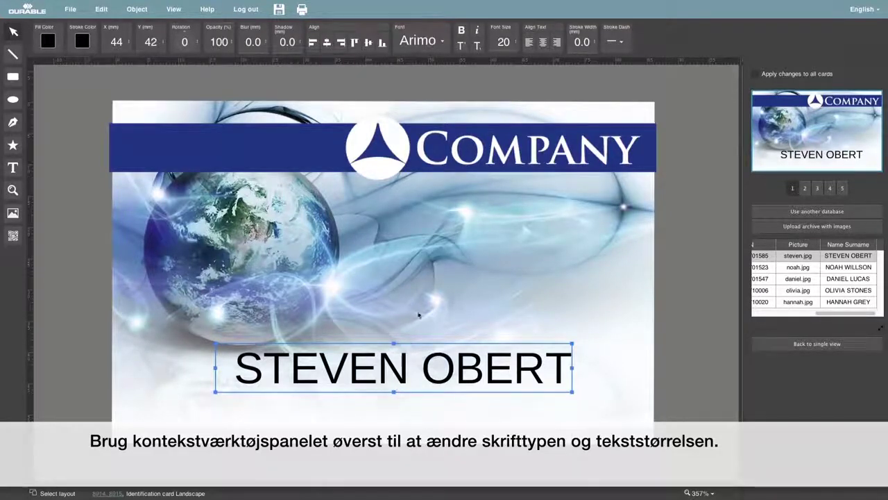
{"action": "left_click", "coordinate": [462, 31]}
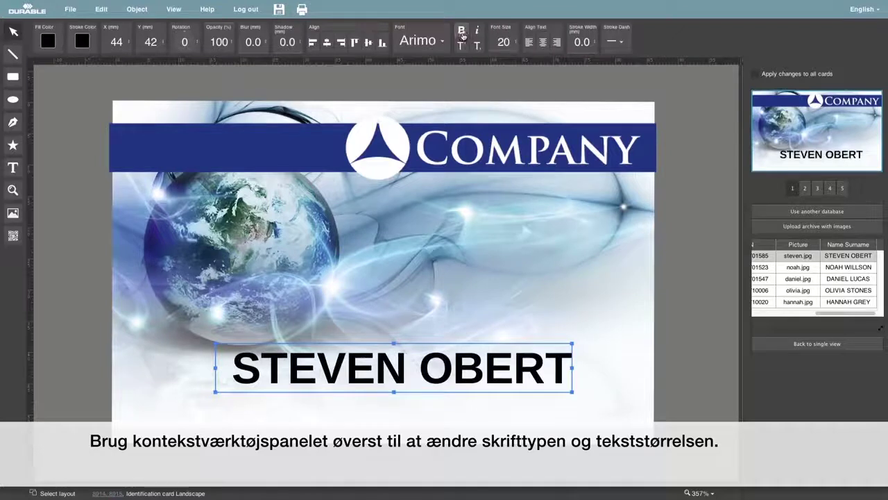
Step: Nudge the full-name text slightly further right and down on the card
{"action": "left_click_drag", "start_coordinate": [474, 364], "coordinate": [477, 365]}
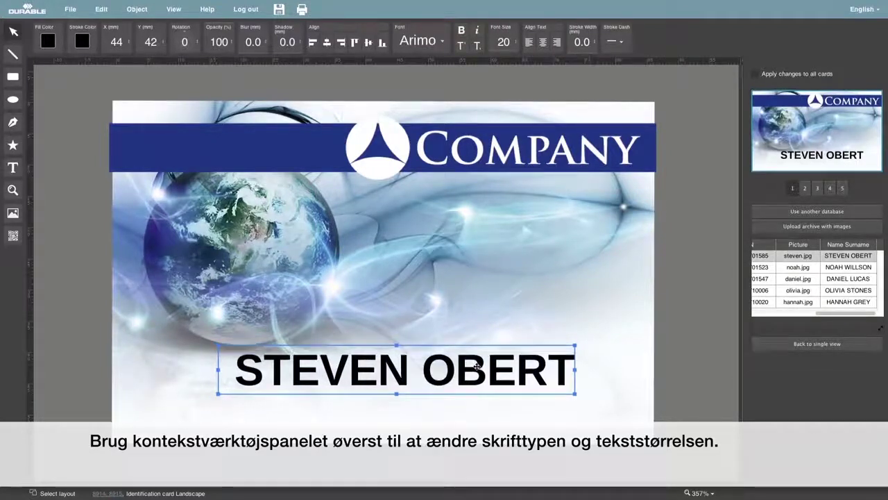
{"action": "left_click", "coordinate": [672, 379]}
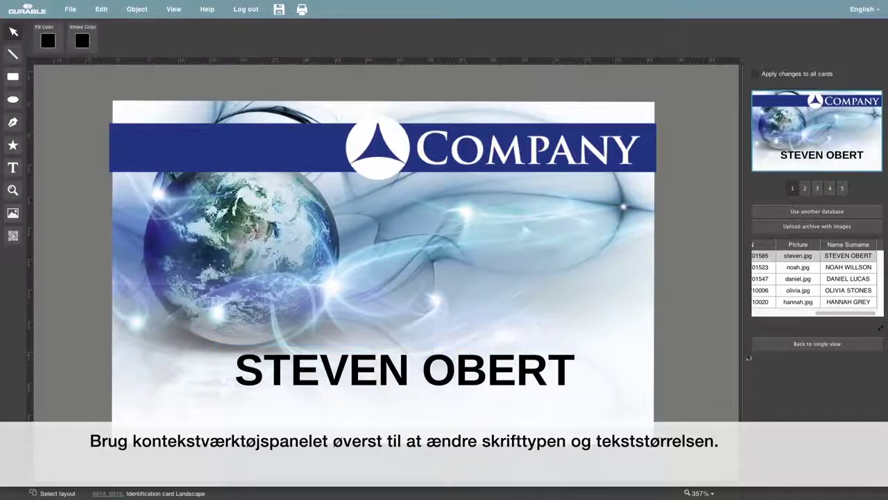
Step: Place the database's ID column on the card just below the full name and set its font size to 10
{"action": "left_click_drag", "start_coordinate": [820, 314], "coordinate": [758, 315]}
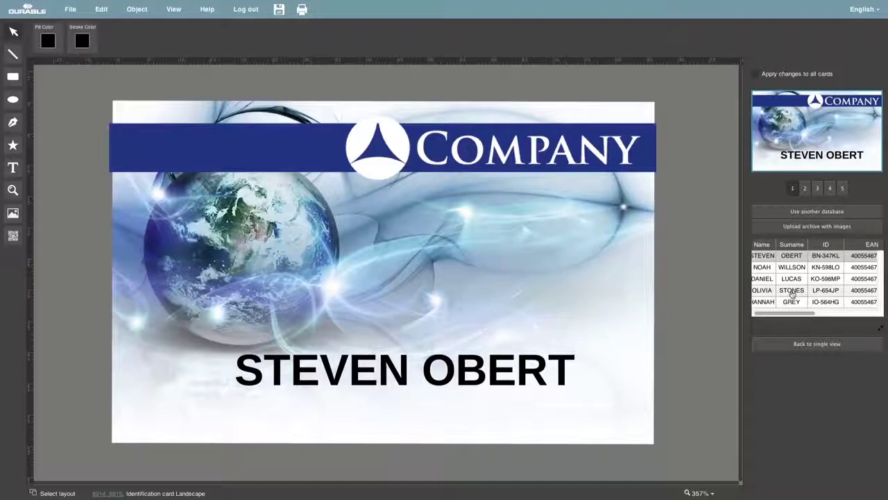
{"action": "left_click_drag", "start_coordinate": [744, 333], "coordinate": [384, 411]}
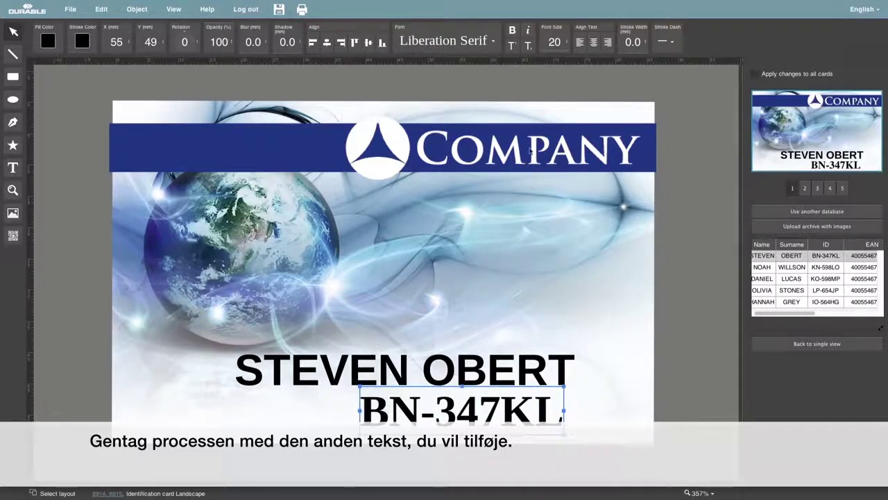
{"action": "left_click", "coordinate": [567, 45]}
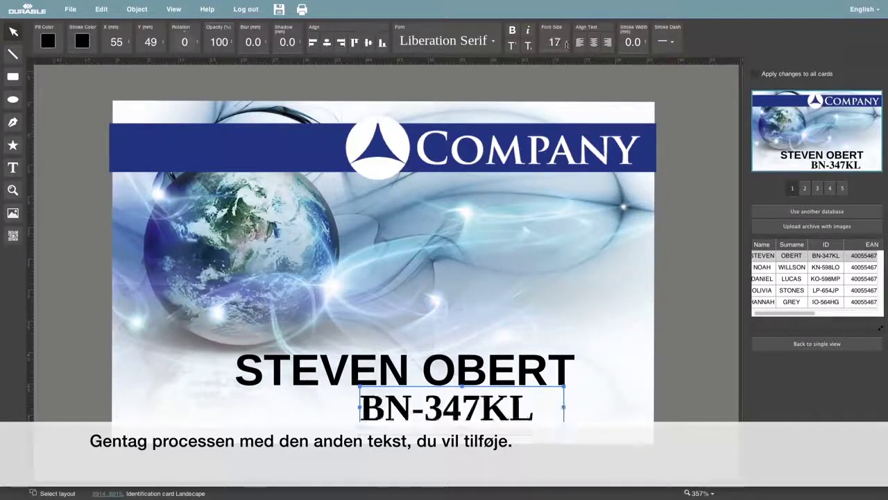
{"action": "left_click_drag", "start_coordinate": [567, 49], "coordinate": [567, 29]}
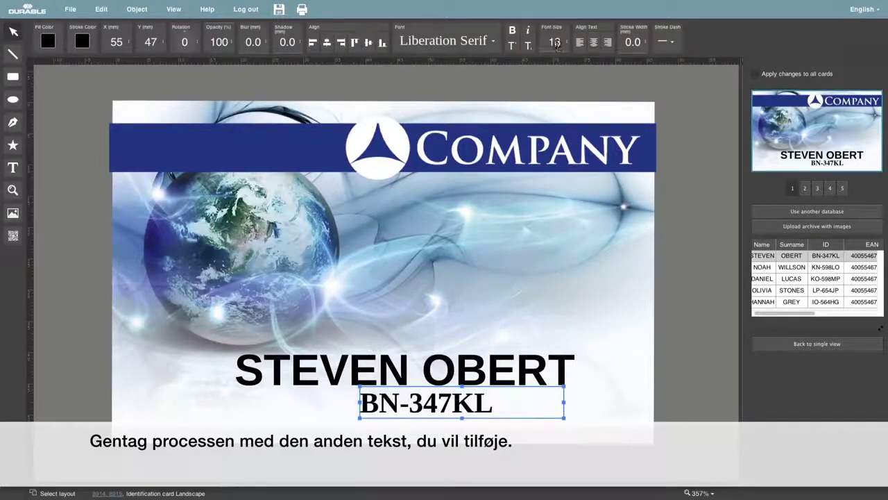
{"action": "scroll", "coordinate": [559, 43], "scroll_direction": "down", "scroll_amount": 2}
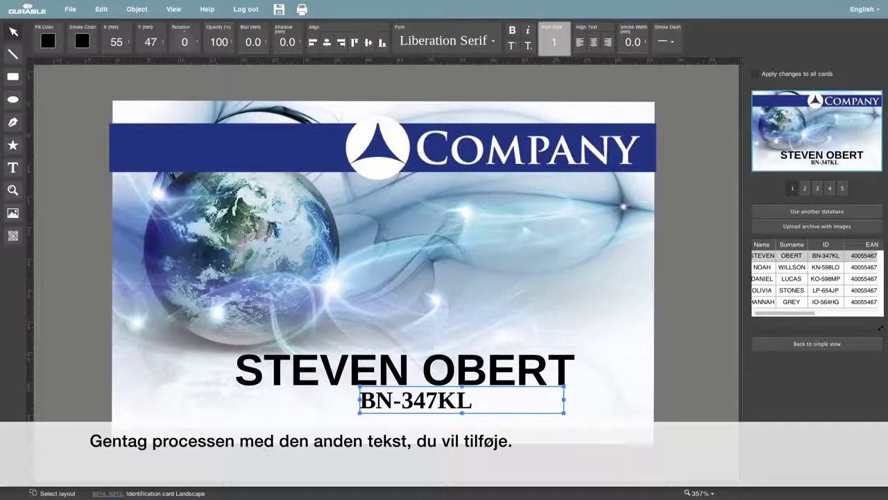
{"action": "scroll", "coordinate": [558, 43], "scroll_direction": "down", "scroll_amount": 1}
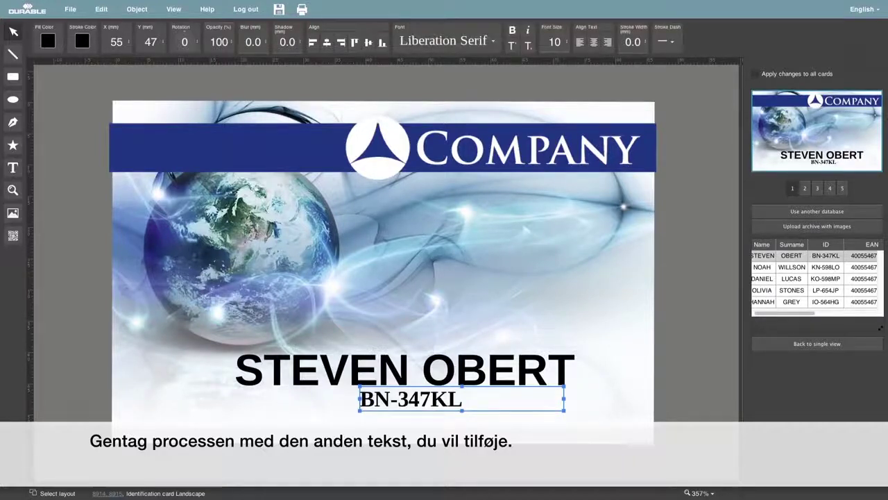
Step: Format the ID text as right-aligned, non-bold Arimo and move it to about X 57 mm, flush with the name's right edge
{"action": "left_click", "coordinate": [606, 42]}
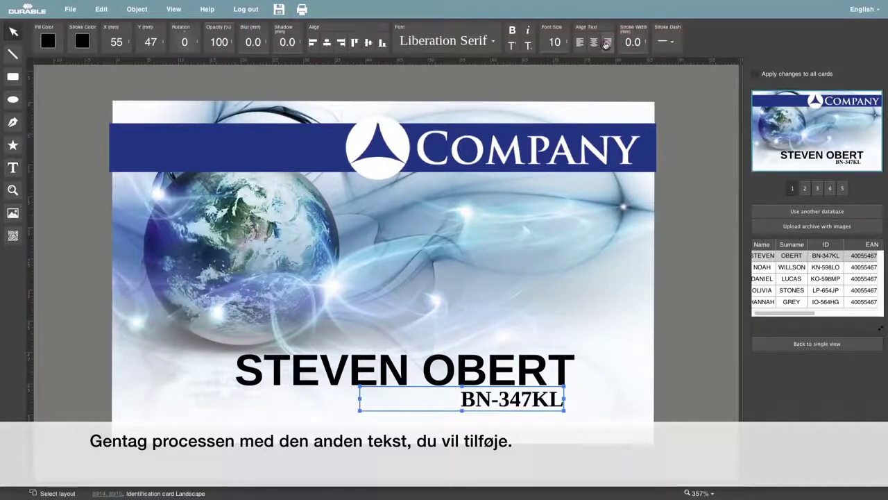
{"action": "left_click", "coordinate": [495, 42]}
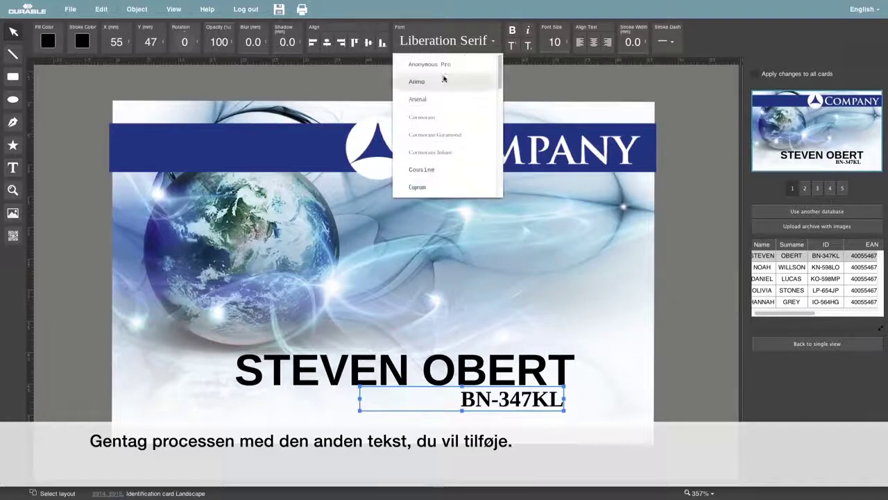
{"action": "left_click", "coordinate": [442, 81]}
{"action": "left_click", "coordinate": [462, 32]}
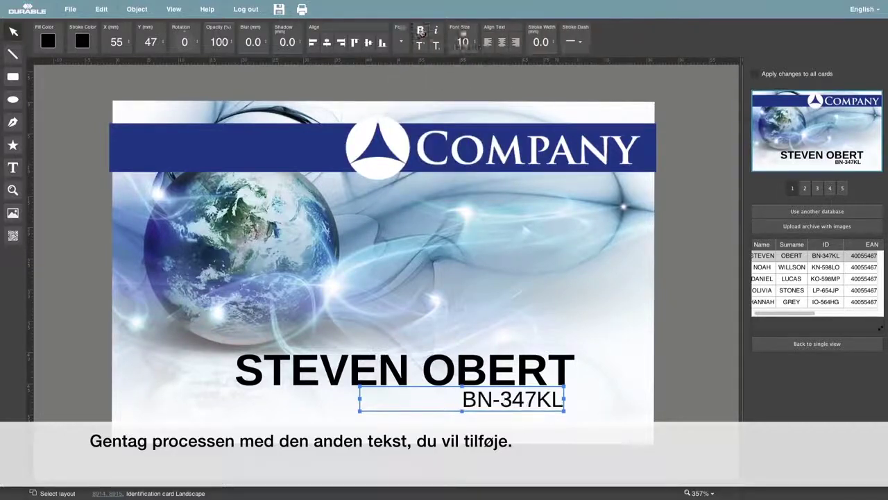
{"action": "left_click_drag", "start_coordinate": [499, 407], "coordinate": [509, 406]}
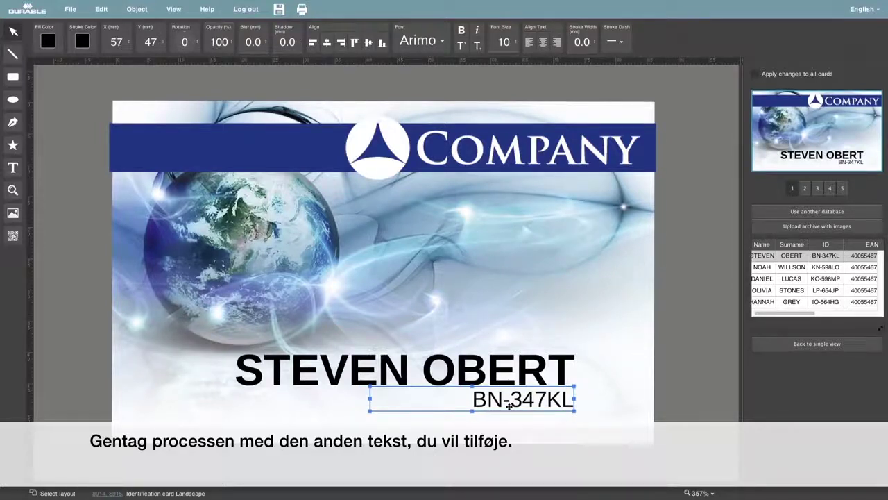
{"action": "left_click", "coordinate": [518, 415]}
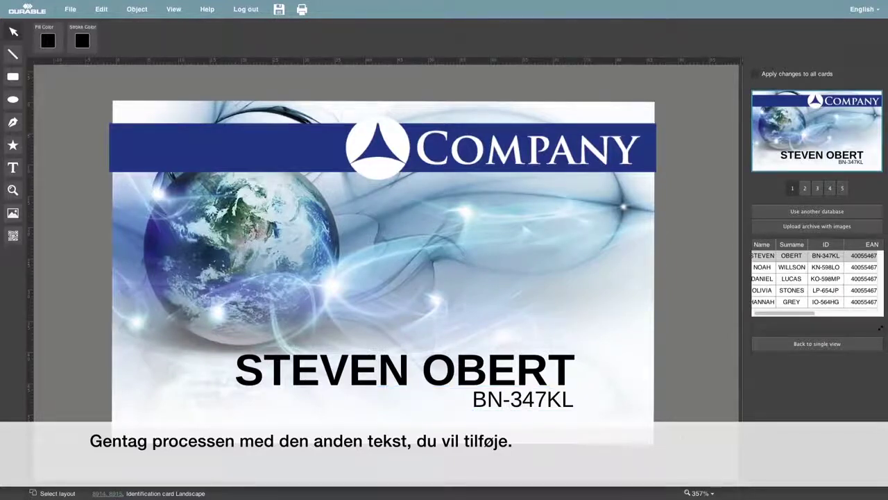
Step: Upload the image archive portraits.zip for the database's Picture column
{"action": "left_click_drag", "start_coordinate": [759, 312], "coordinate": [832, 311]}
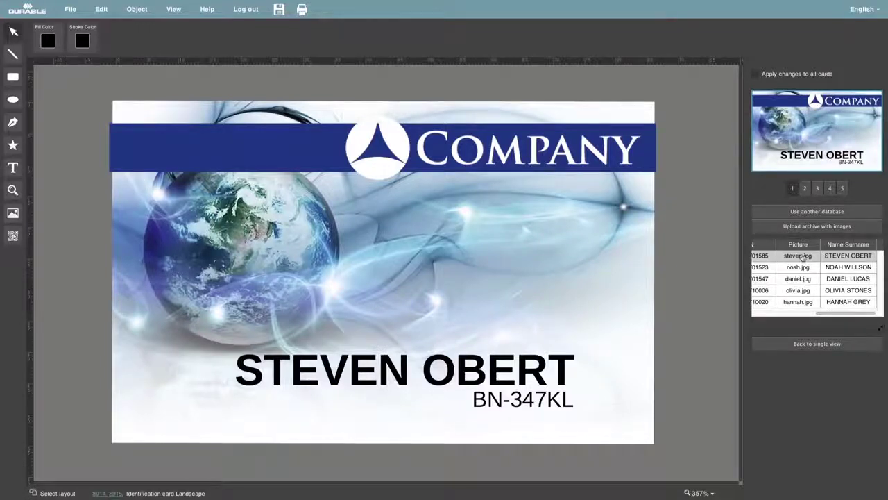
{"action": "left_click", "coordinate": [804, 227]}
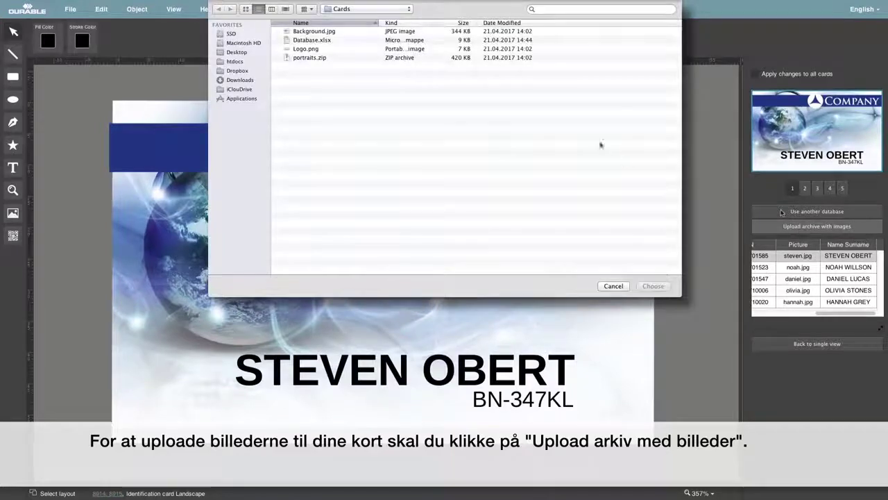
{"action": "left_click", "coordinate": [319, 59]}
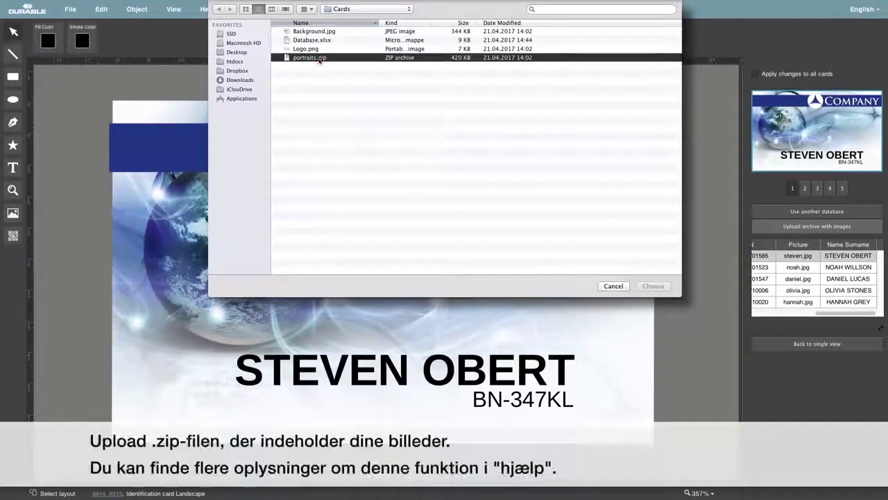
{"action": "left_click", "coordinate": [653, 286]}
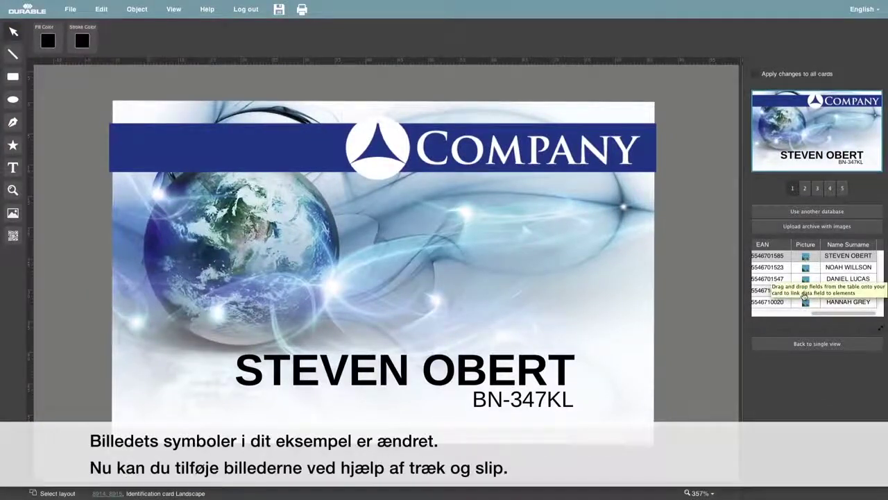
Step: Place the Picture column above the name's right end and resize it to about 18 × 23 mm at X 63, Y 25 mm
{"action": "left_click_drag", "start_coordinate": [806, 245], "coordinate": [539, 254]}
{"action": "left_click_drag", "start_coordinate": [543, 264], "coordinate": [521, 273]}
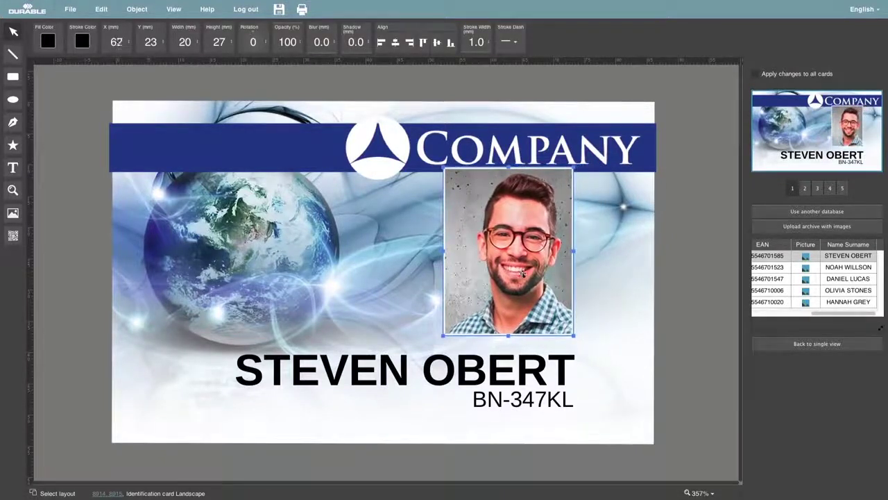
{"action": "left_click_drag", "start_coordinate": [443, 169], "coordinate": [457, 187]}
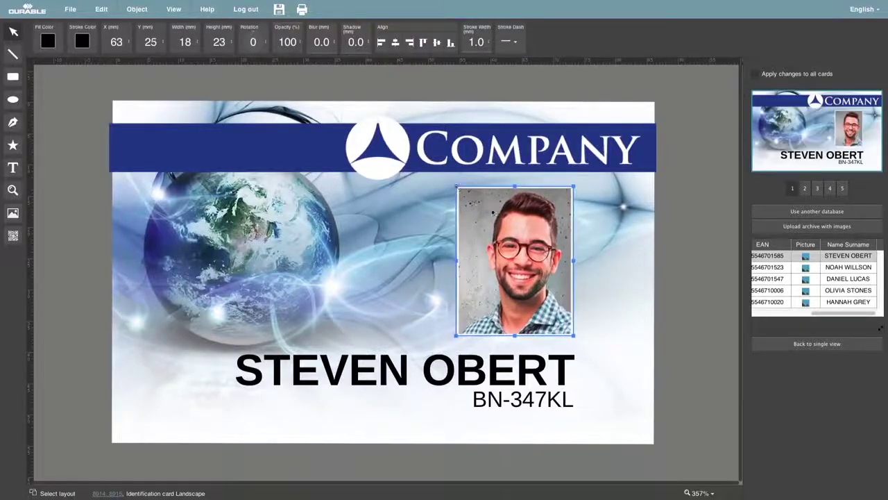
Step: Try the grayscale and brighten effects on the portrait in the image editor
{"action": "right_click", "coordinate": [492, 212]}
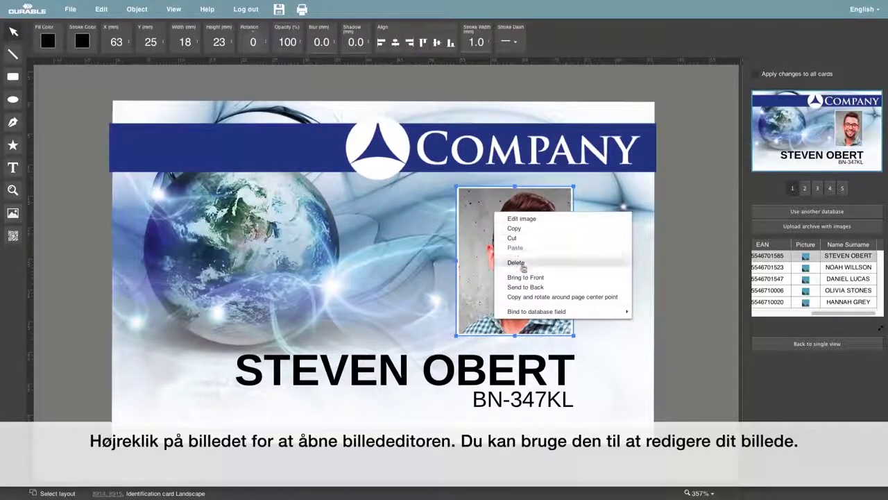
{"action": "left_click", "coordinate": [522, 219]}
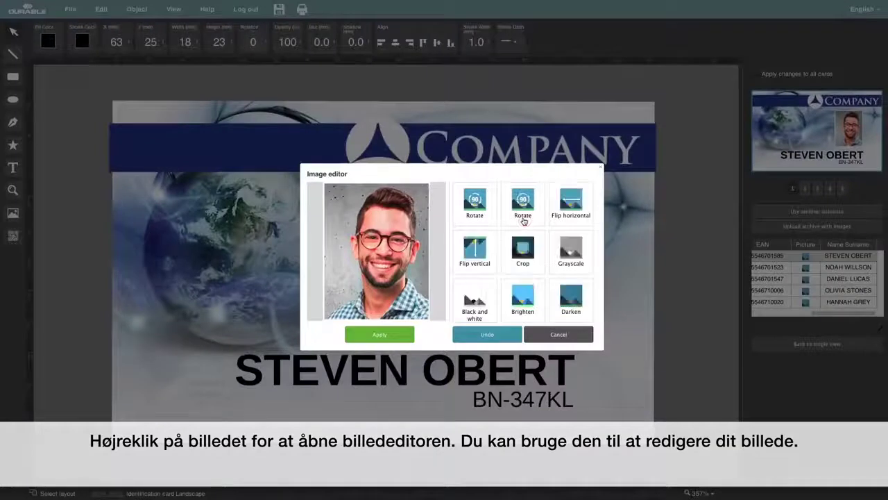
{"action": "left_click", "coordinate": [563, 253]}
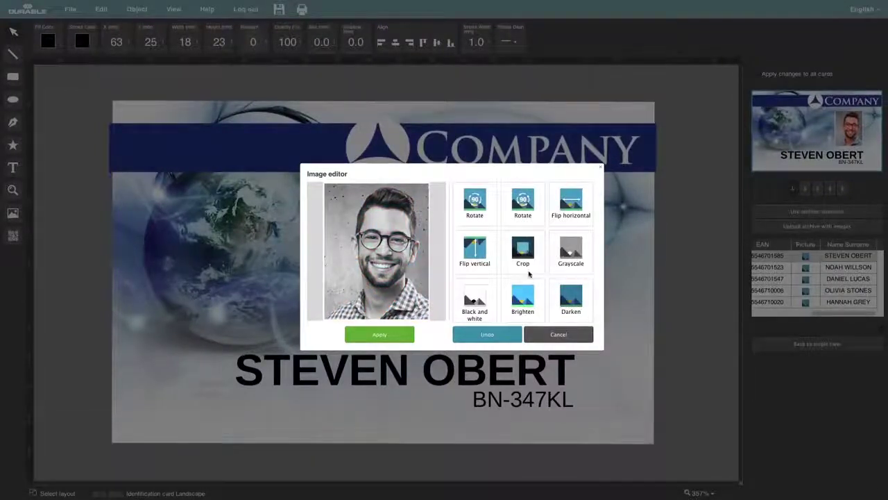
{"action": "left_click", "coordinate": [520, 299]}
{"action": "left_click", "coordinate": [519, 299]}
{"action": "left_click", "coordinate": [520, 299]}
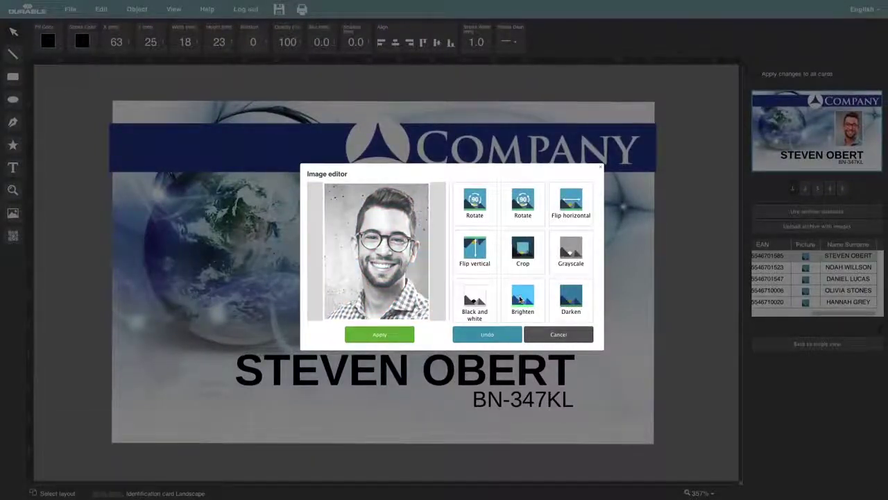
{"action": "left_click", "coordinate": [539, 336]}
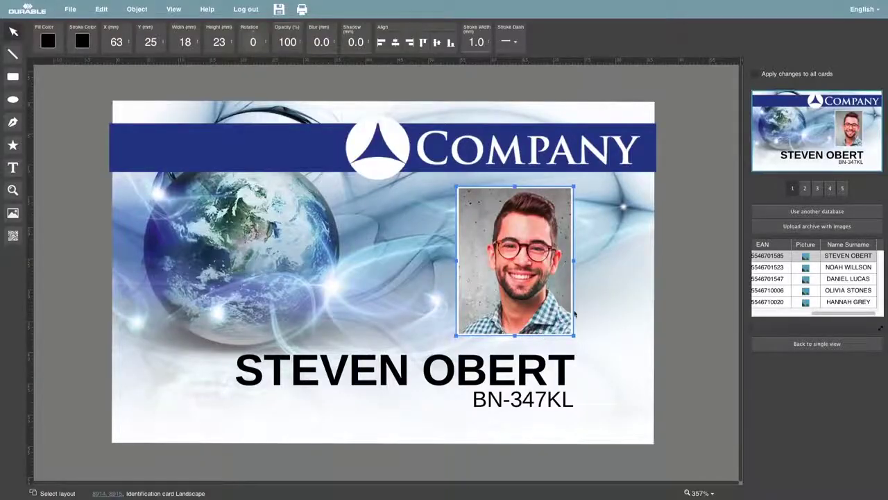
Step: Add an EAN13 barcode encoding the first record's EAN number and place it beside the portrait at about X 34, Y 25 mm
{"action": "left_click", "coordinate": [679, 193]}
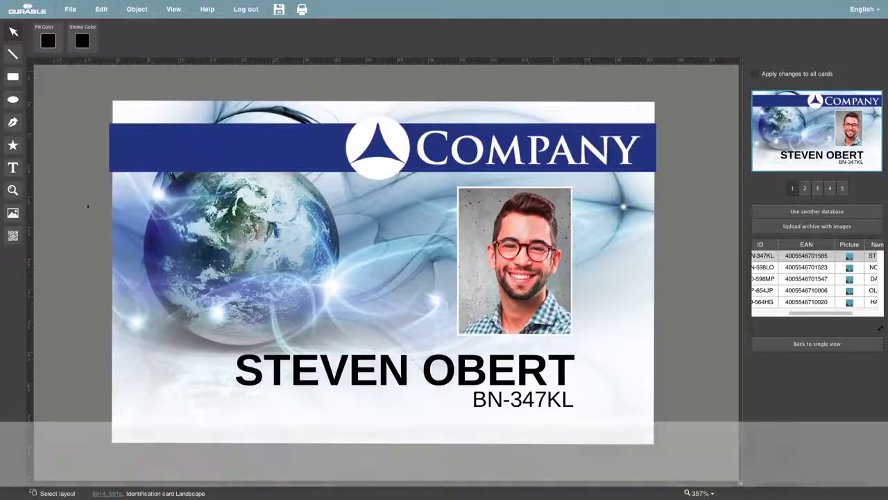
{"action": "left_click", "coordinate": [12, 237]}
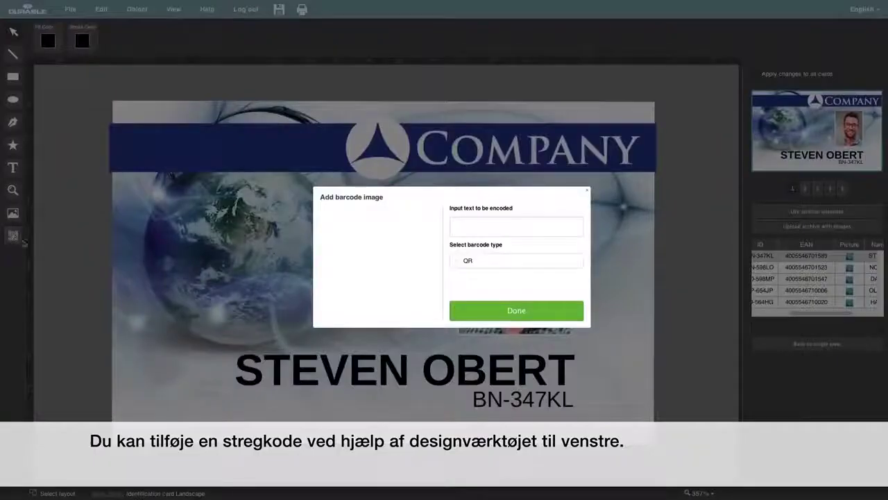
{"action": "left_click", "coordinate": [457, 261]}
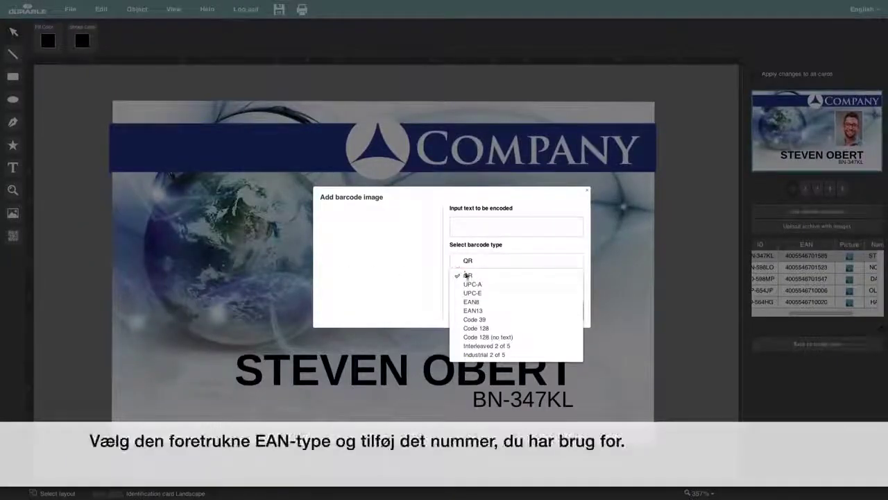
{"action": "left_click", "coordinate": [475, 311]}
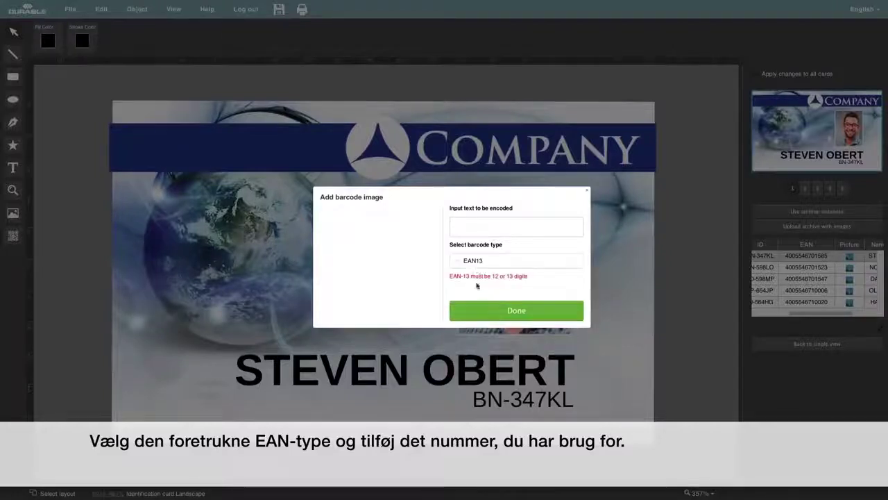
{"action": "left_click", "coordinate": [474, 228]}
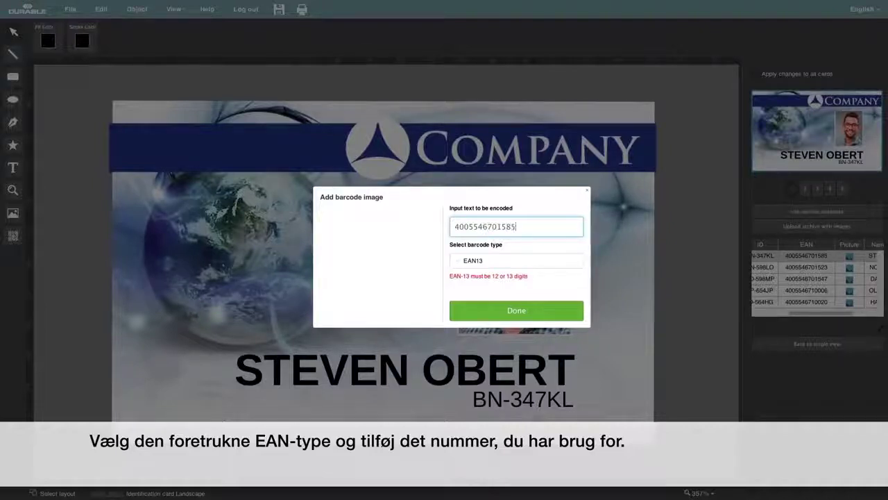
{"action": "left_click", "coordinate": [484, 312]}
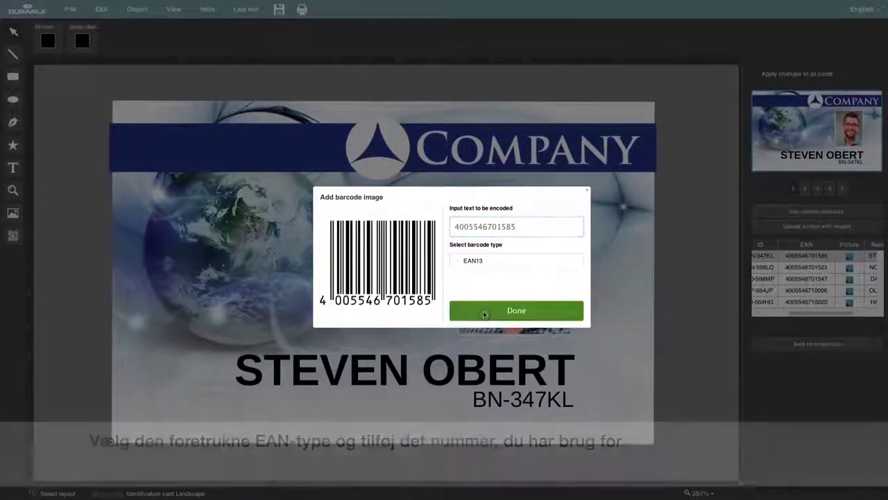
{"action": "left_click_drag", "start_coordinate": [463, 311], "coordinate": [410, 303]}
Step: Bind the barcode image to the EAN database field
{"action": "right_click", "coordinate": [409, 221]}
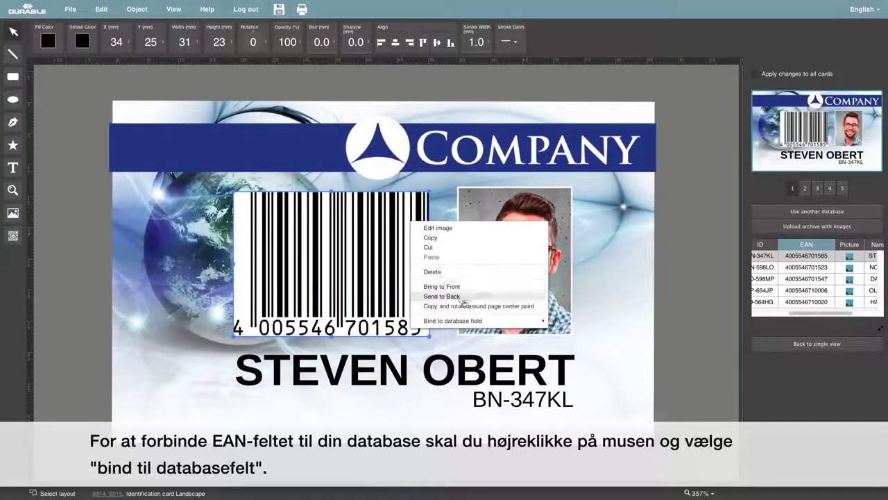
{"action": "mouse_move", "coordinate": [472, 321]}
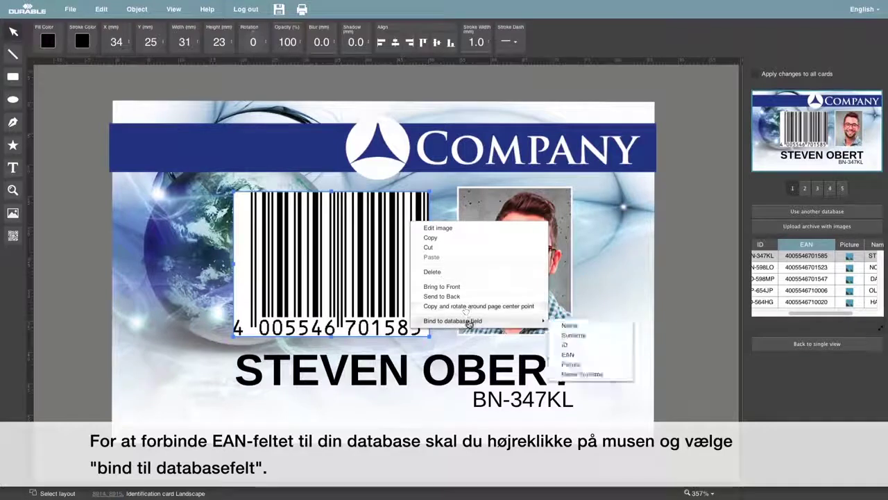
{"action": "left_click", "coordinate": [570, 355]}
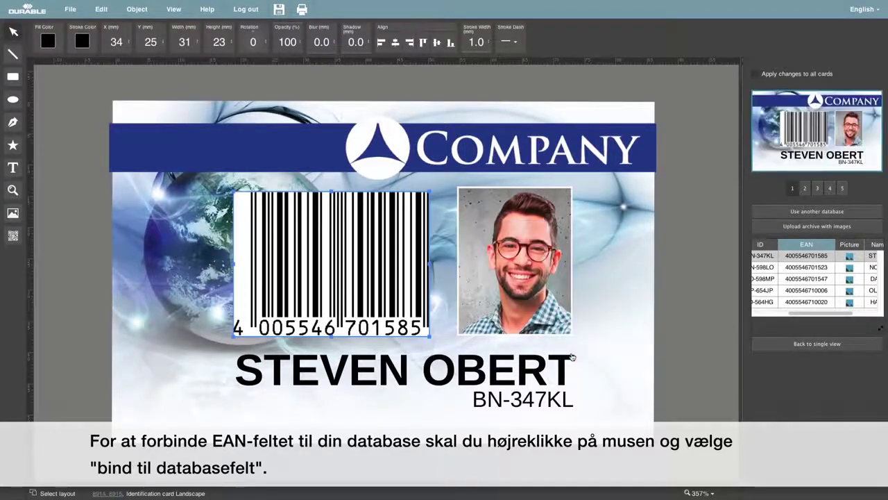
Step: Preview the merged cards for records 2, 3 and 4
{"action": "left_click", "coordinate": [803, 188]}
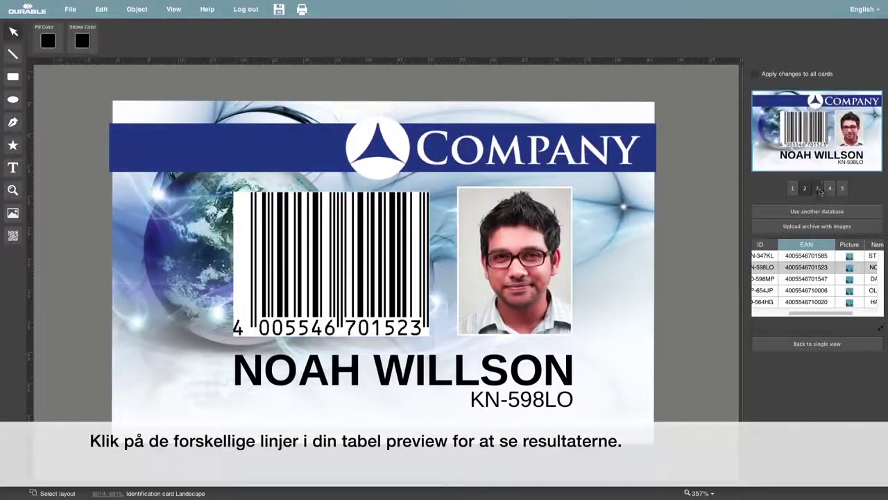
{"action": "left_click", "coordinate": [817, 188]}
{"action": "left_click", "coordinate": [830, 189]}
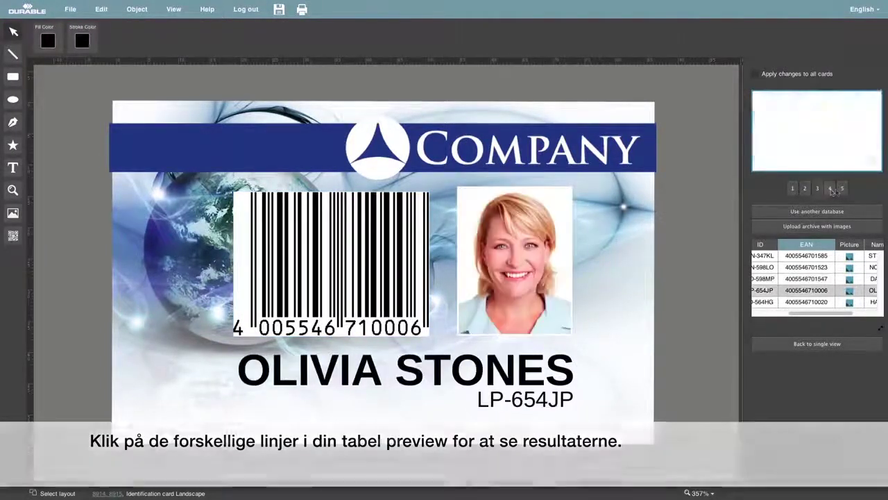
Step: Preview the merged card for record 5 and return to record 1
{"action": "left_click", "coordinate": [842, 189]}
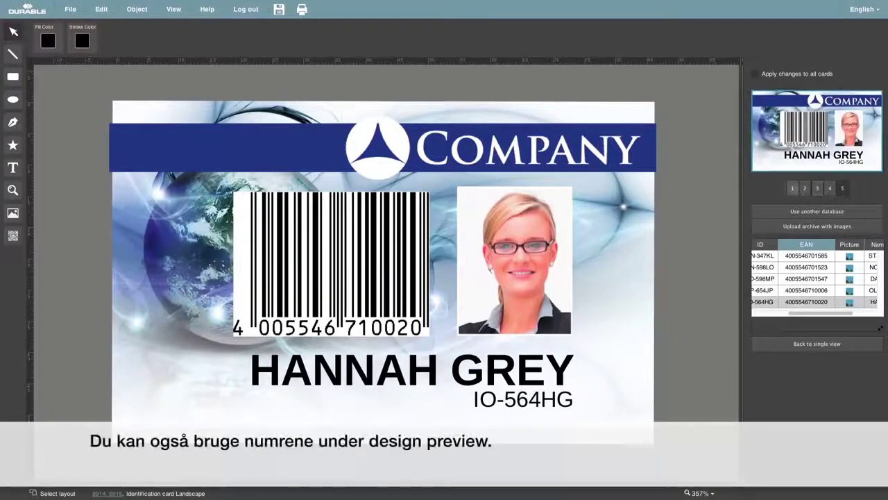
{"action": "left_click", "coordinate": [793, 188]}
Step: Crop the barcode in the image editor to a full-width strip of bars, cutting off the digits and the upper part
{"action": "left_click", "coordinate": [399, 220]}
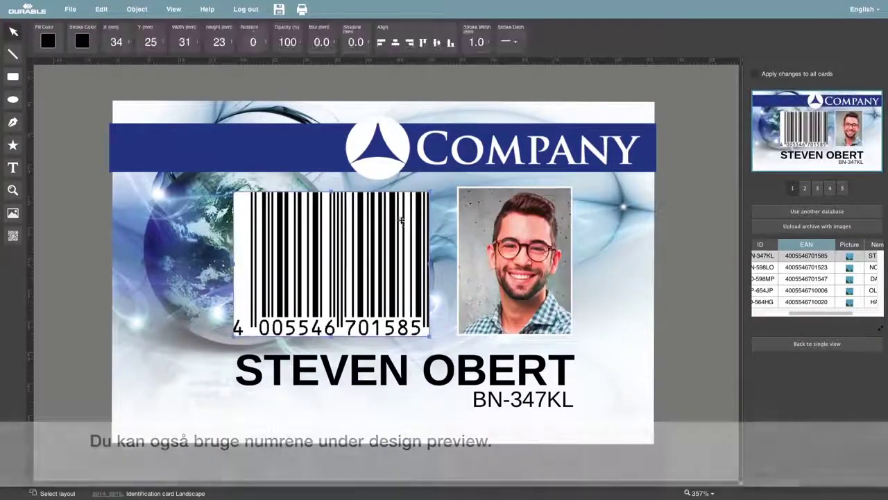
{"action": "right_click", "coordinate": [401, 222]}
{"action": "left_click", "coordinate": [419, 229]}
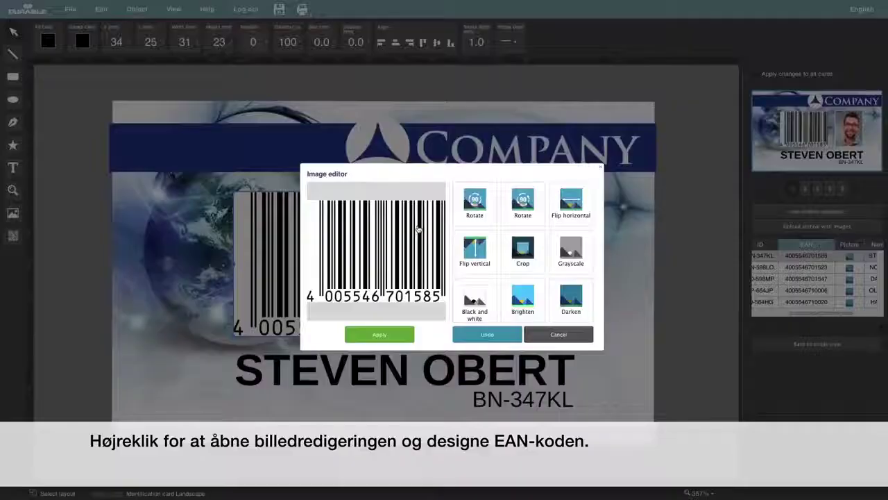
{"action": "left_click", "coordinate": [514, 254]}
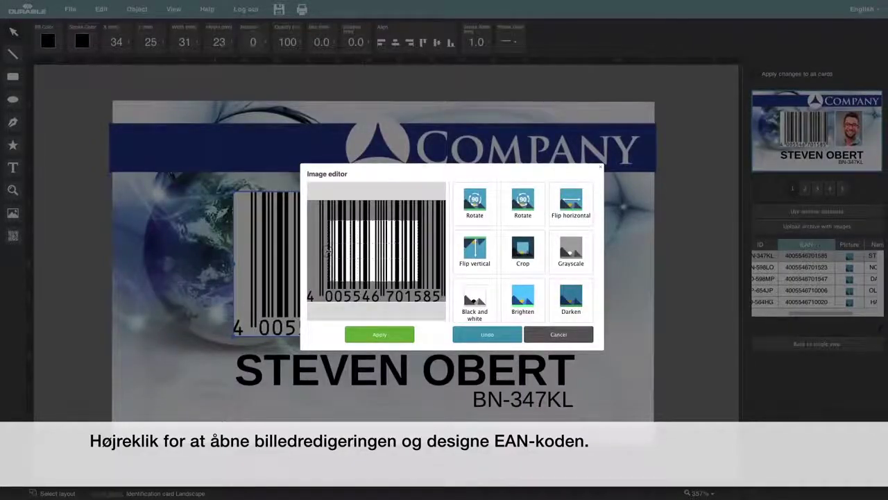
{"action": "left_click_drag", "start_coordinate": [328, 251], "coordinate": [318, 252]}
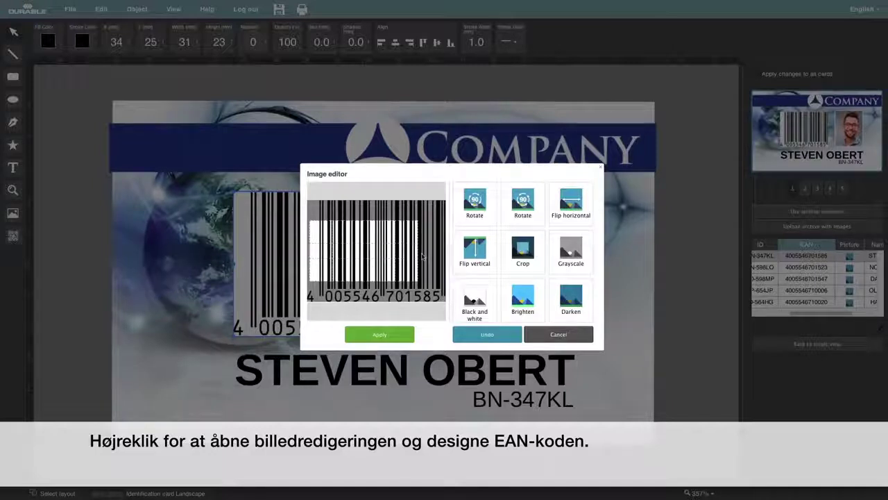
{"action": "left_click_drag", "start_coordinate": [419, 254], "coordinate": [437, 254]}
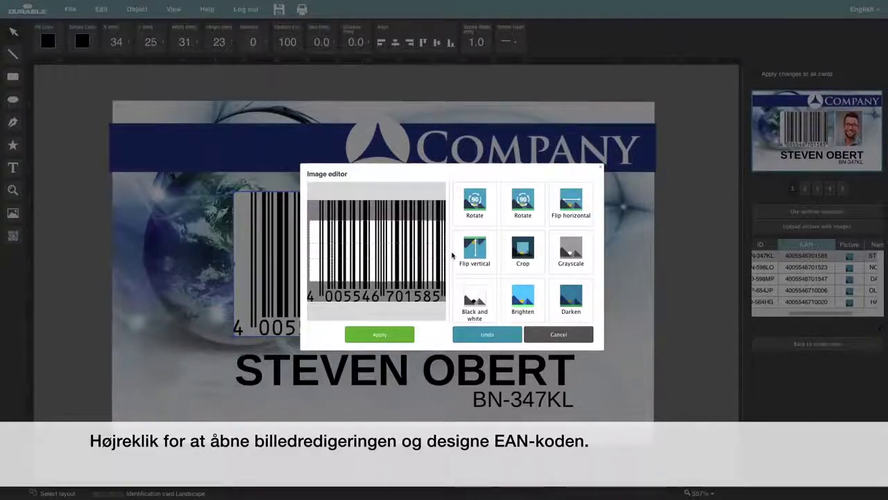
{"action": "left_click_drag", "start_coordinate": [381, 221], "coordinate": [380, 236]}
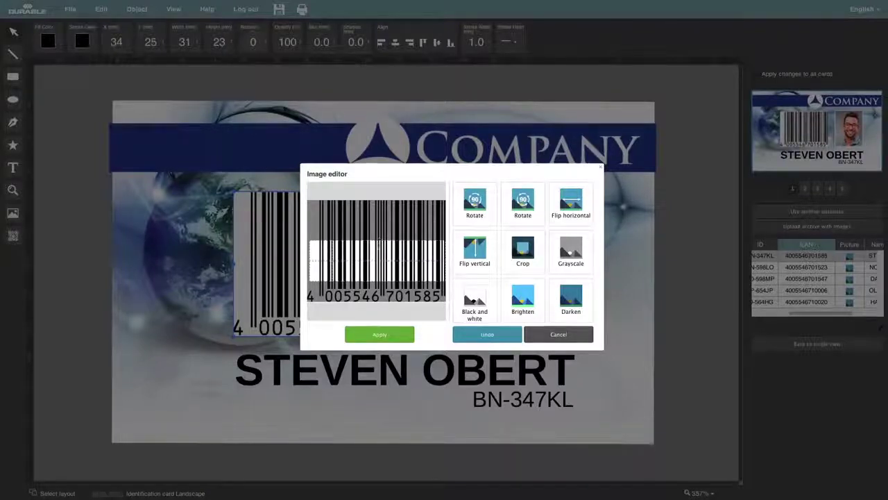
{"action": "left_click", "coordinate": [376, 334]}
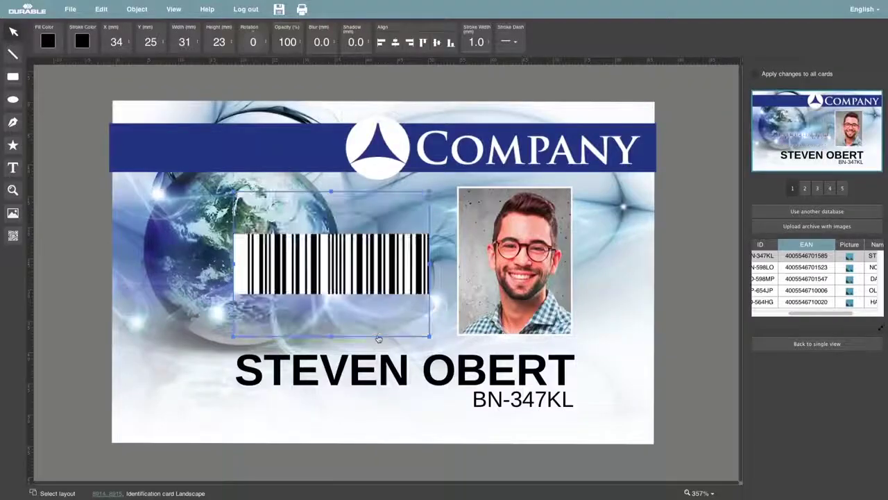
Step: Rotate the barcode to about -91°, scale it to about 25 × 19 mm and place it right of the portrait at about X 77, Y 26 mm
{"action": "left_click_drag", "start_coordinate": [431, 191], "coordinate": [588, 217]}
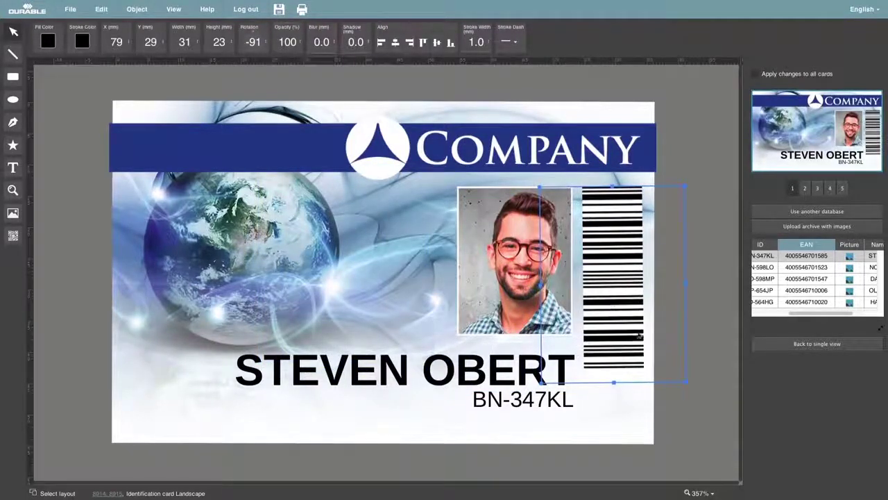
{"action": "left_click_drag", "start_coordinate": [688, 382], "coordinate": [667, 345]}
{"action": "left_click_drag", "start_coordinate": [613, 326], "coordinate": [622, 325]}
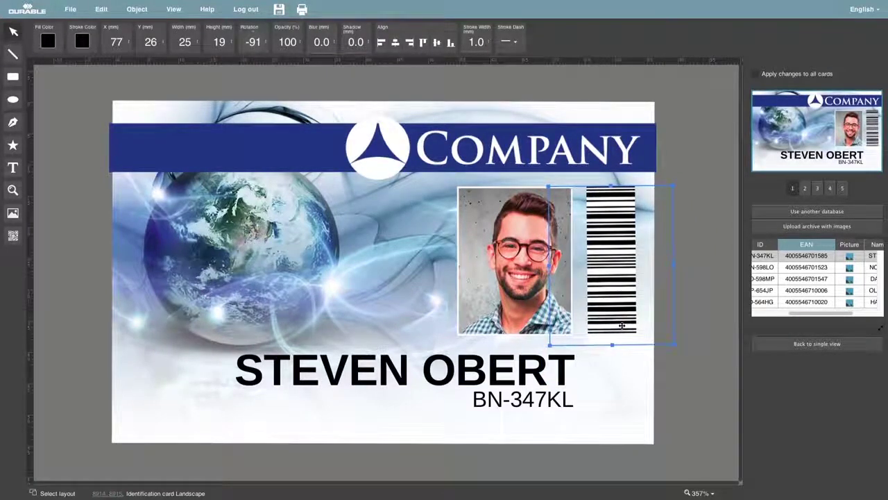
{"action": "left_click", "coordinate": [698, 331]}
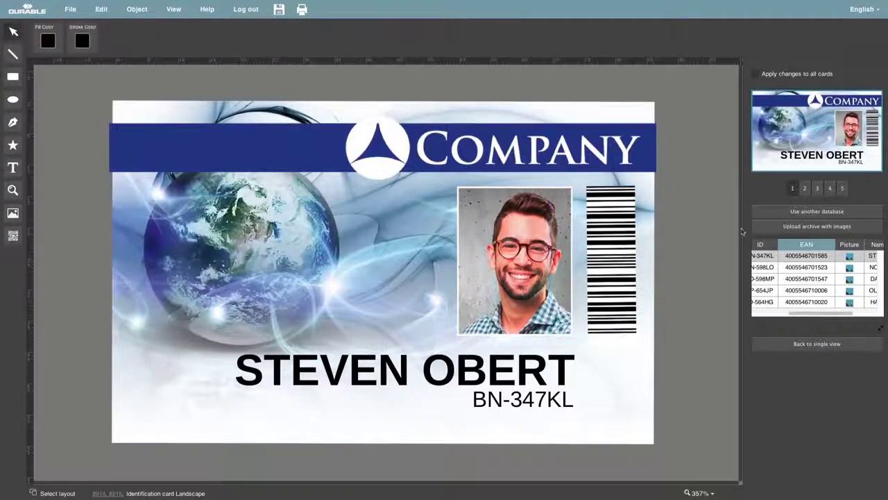
Step: Check the rotated barcode on the cards for records 2 to 5, ending back on record 1
{"action": "left_click", "coordinate": [805, 188]}
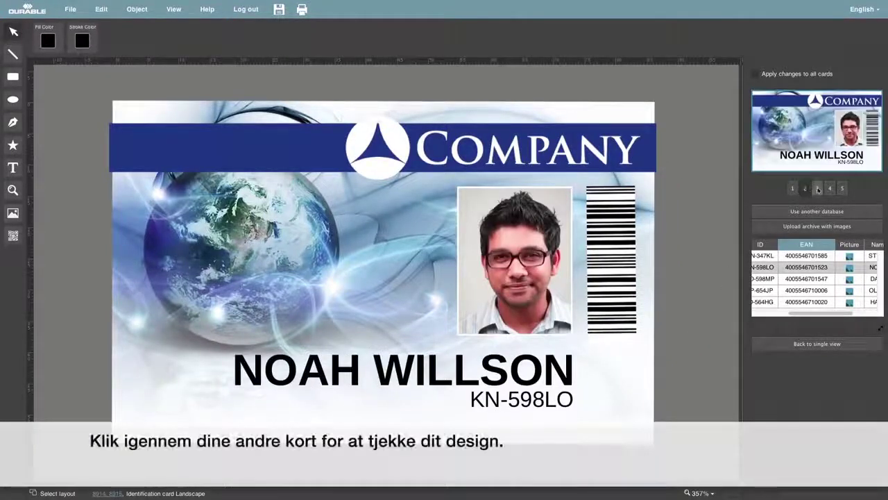
{"action": "left_click", "coordinate": [819, 189]}
{"action": "left_click", "coordinate": [829, 188]}
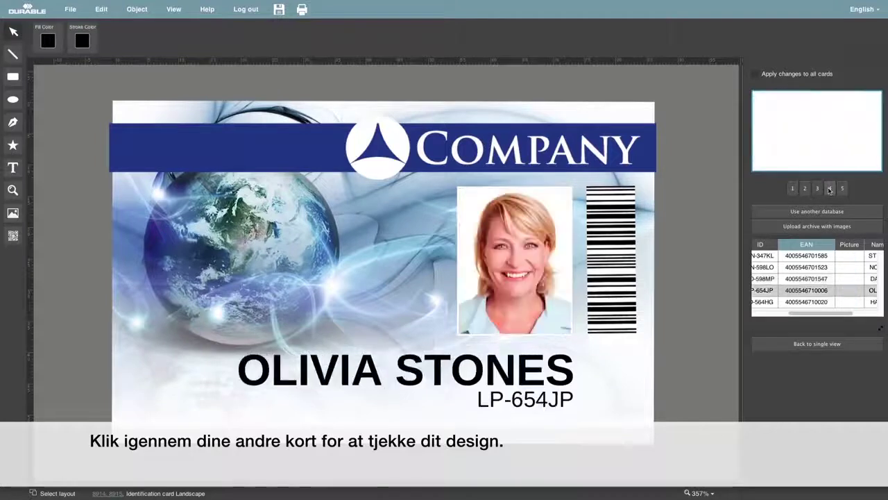
{"action": "left_click", "coordinate": [843, 189]}
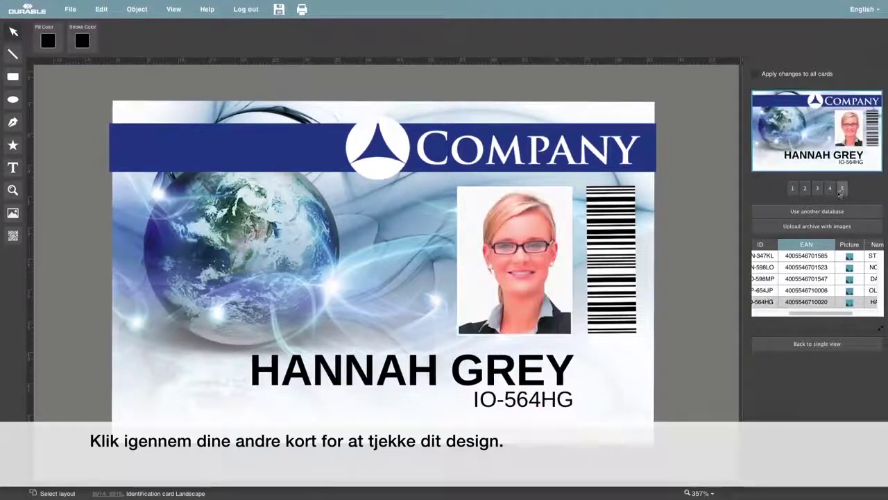
{"action": "left_click", "coordinate": [793, 194]}
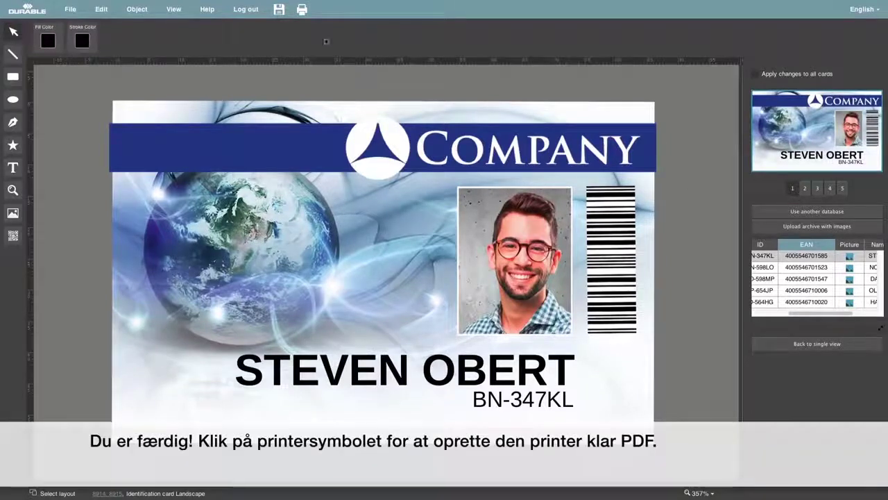
Step: Generate the print-ready PDF of all cards and look through its pages
{"action": "left_click", "coordinate": [301, 11]}
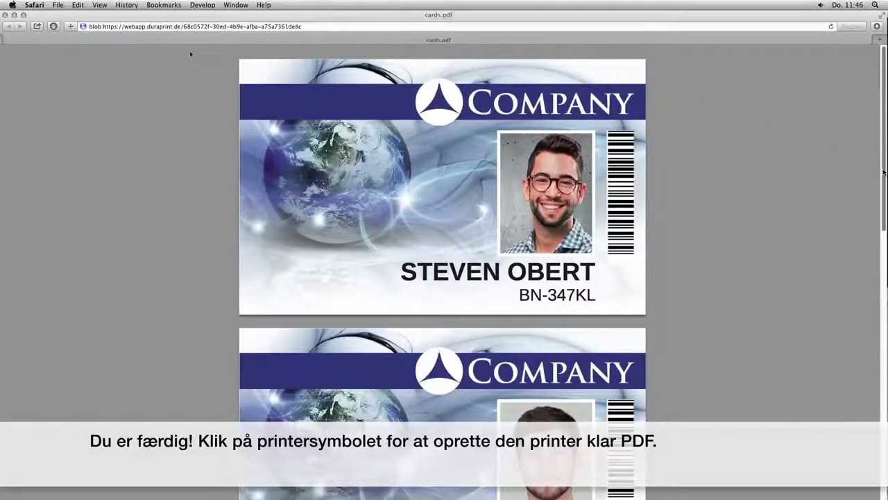
{"action": "scroll", "coordinate": [190, 54], "scroll_direction": "down", "scroll_amount": 3}
{"action": "left_click_drag", "start_coordinate": [883, 197], "coordinate": [848, 478]}
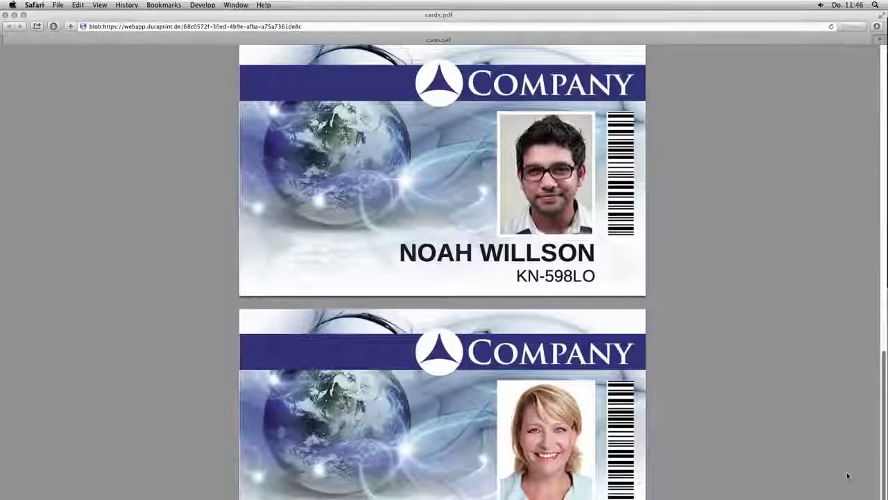
{"action": "scroll", "coordinate": [847, 477], "scroll_direction": "up", "scroll_amount": 10}
{"action": "scroll", "coordinate": [859, 168], "scroll_direction": "up", "scroll_amount": 17}
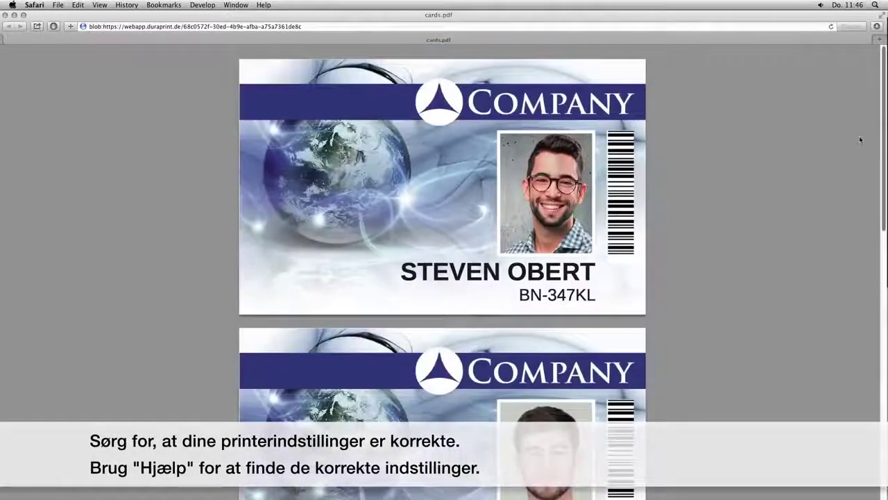
Step: Print the cards PDF from the browser
{"action": "left_click", "coordinate": [59, 5]}
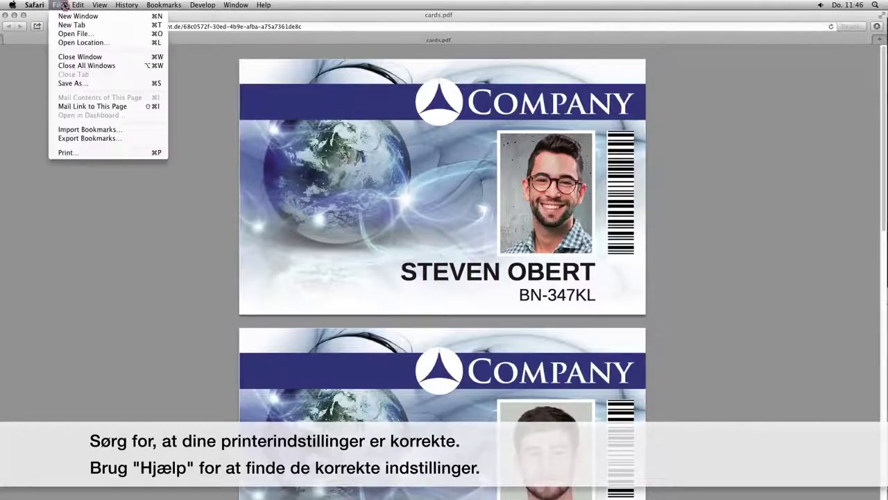
{"action": "left_click", "coordinate": [68, 152]}
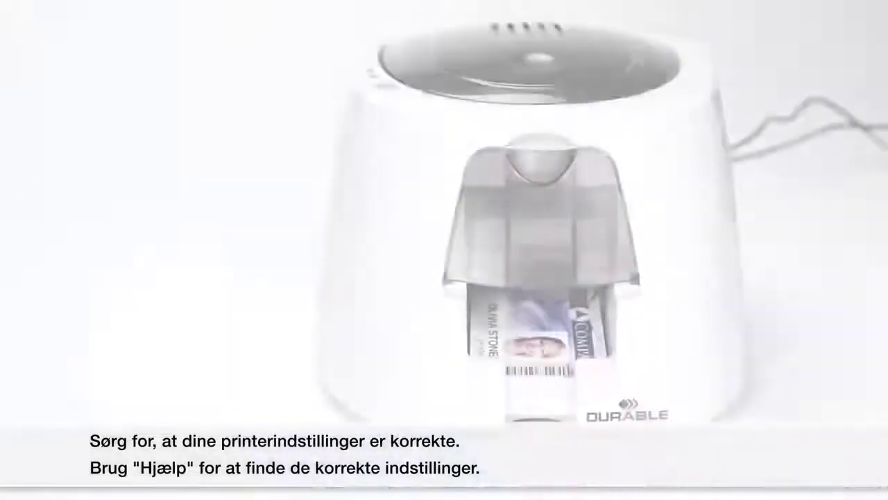